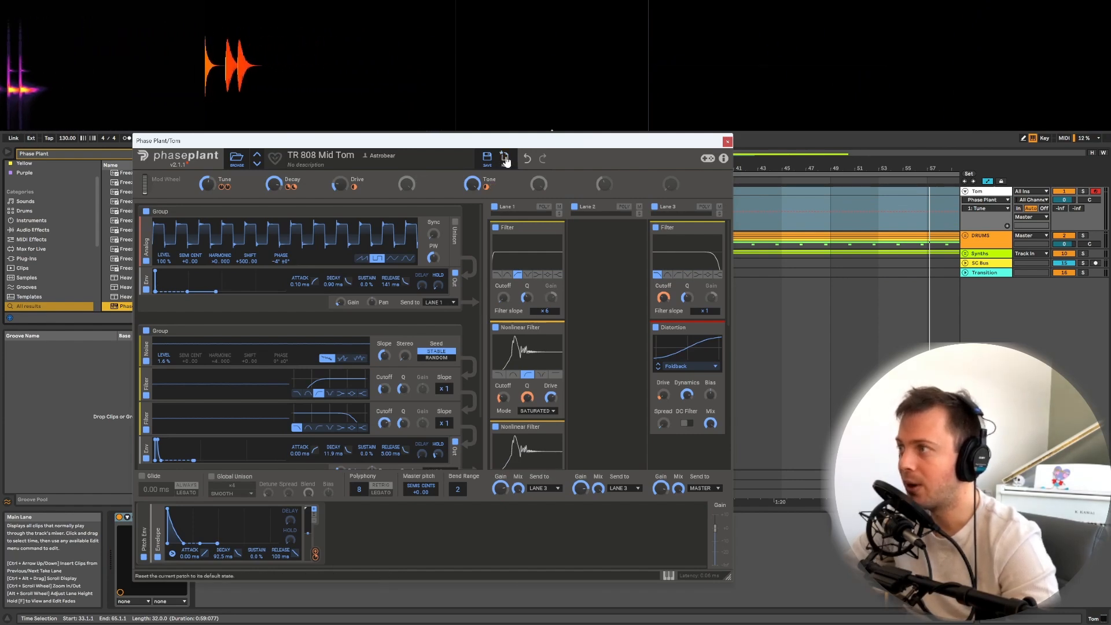
Step: Reset the patch to its default state and add an Analog generator set to a square wave
{"action": "left_click", "coordinate": [505, 159]}
{"action": "left_click", "coordinate": [278, 236]}
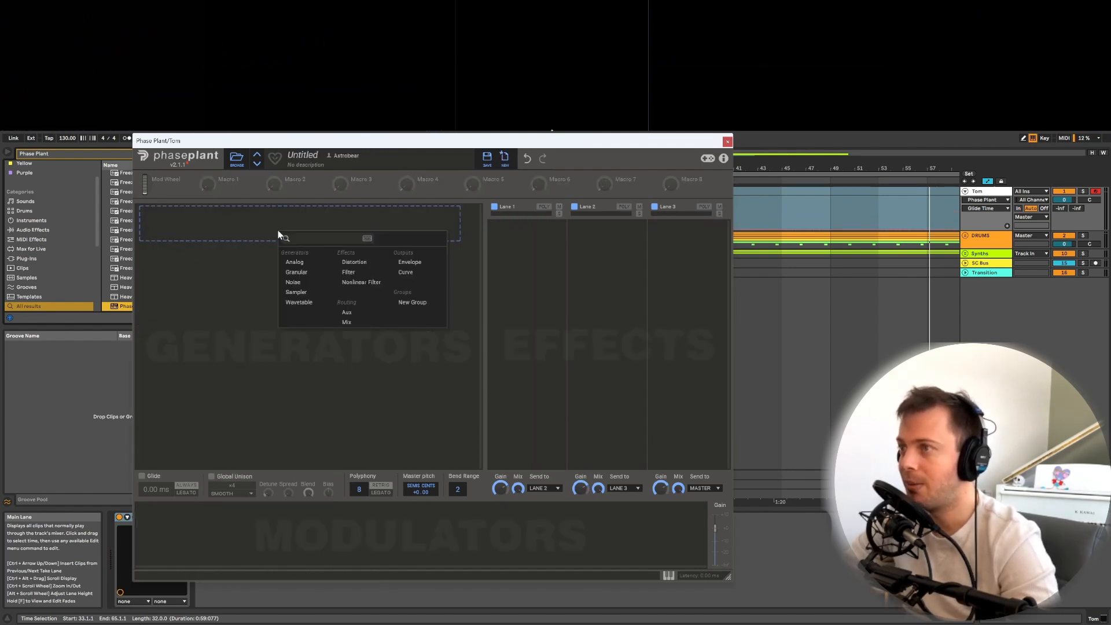
{"action": "left_click", "coordinate": [304, 262]}
{"action": "left_click", "coordinate": [378, 259]}
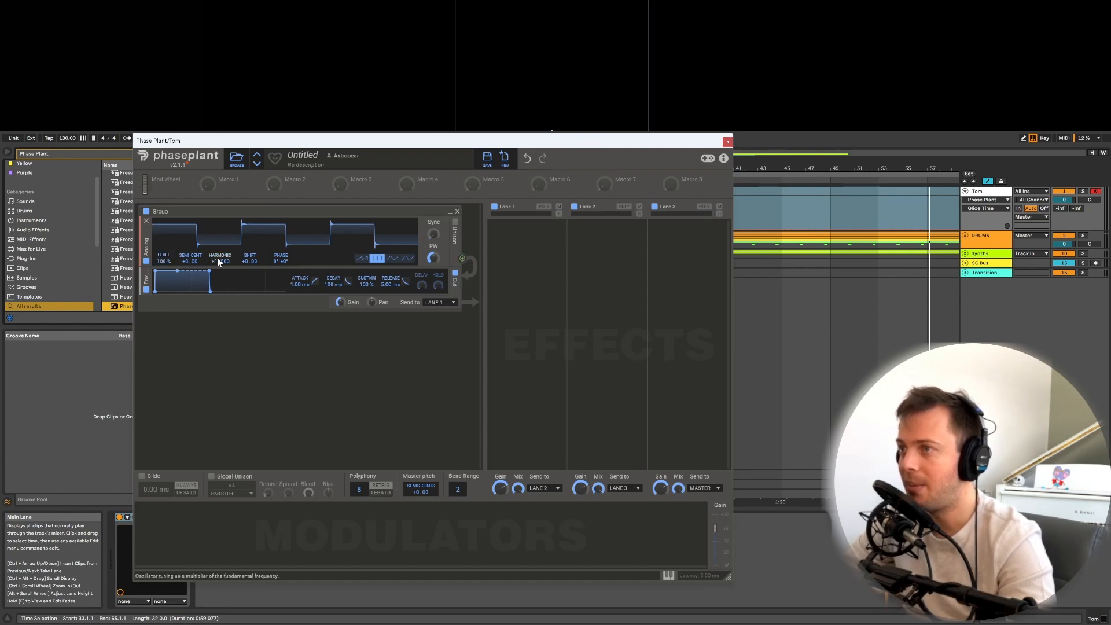
Step: Set the Analog oscillator's harmonic to 0 and its frequency shift to +500 Hz
{"action": "left_click_drag", "start_coordinate": [222, 260], "coordinate": [221, 278]}
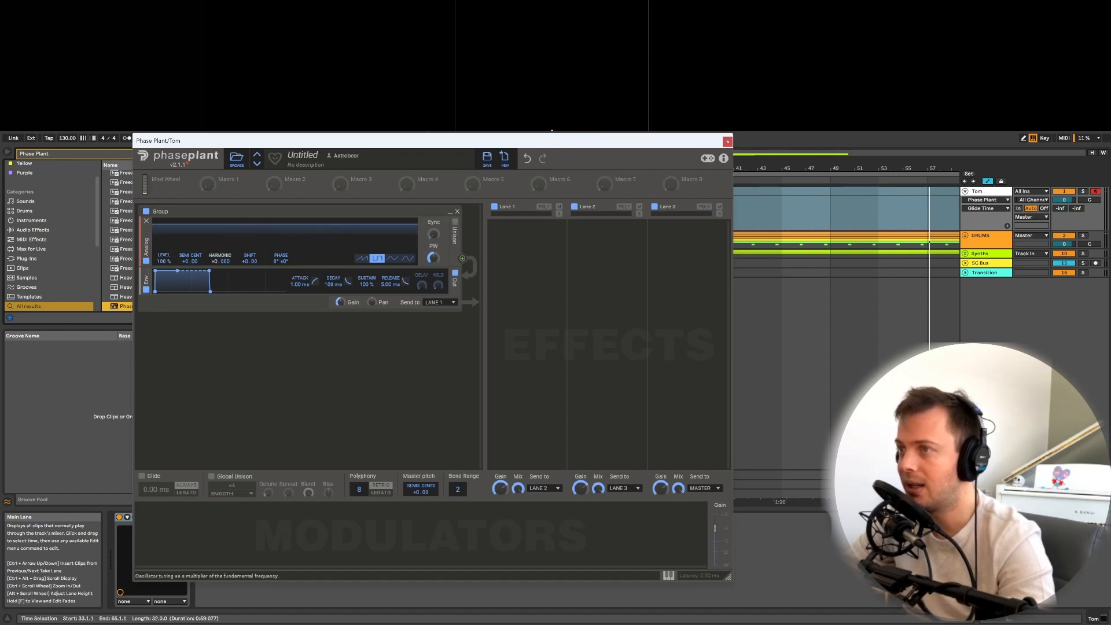
{"action": "right_click", "coordinate": [246, 263]}
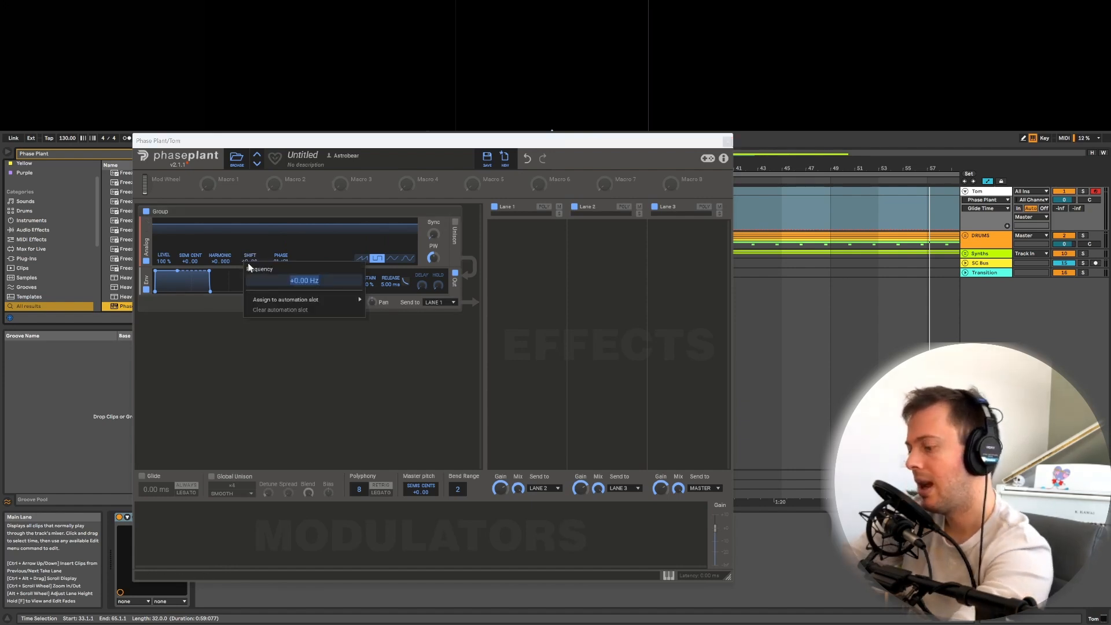
{"action": "type", "text": "59"}
{"action": "type", "text": "0"}
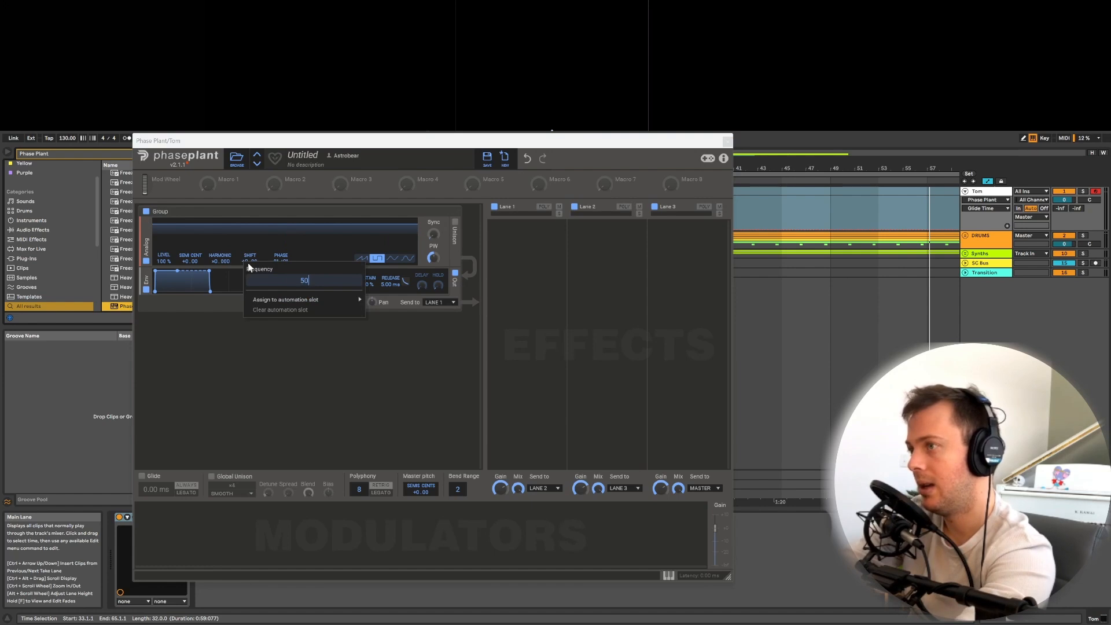
{"action": "key", "text": "Return"}
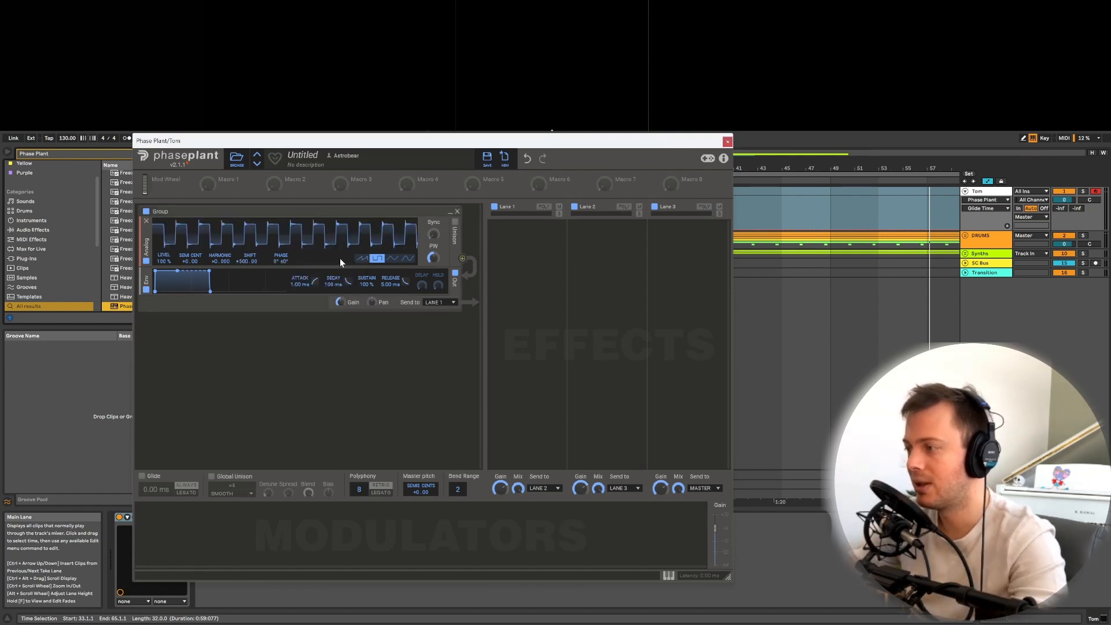
Step: Lower the Lane 3 gain and shape the amp envelope with 0 ms attack, 0.31 ms decay, 0% sustain and a hold of 1
{"action": "left_click_drag", "start_coordinate": [660, 488], "coordinate": [660, 494]}
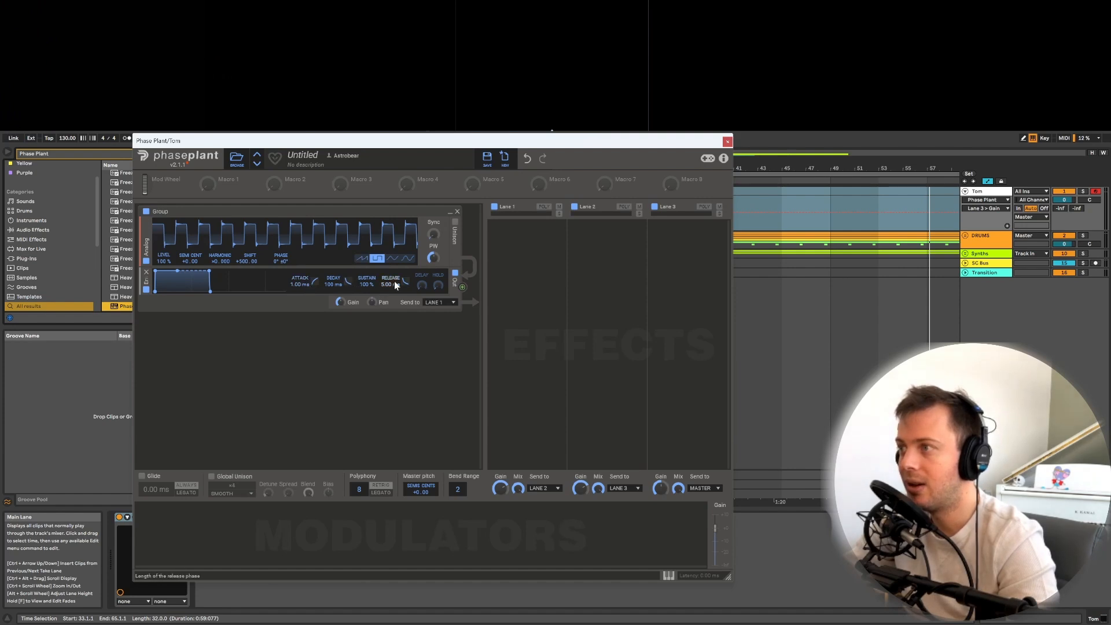
{"action": "left_click_drag", "start_coordinate": [365, 284], "coordinate": [360, 287]}
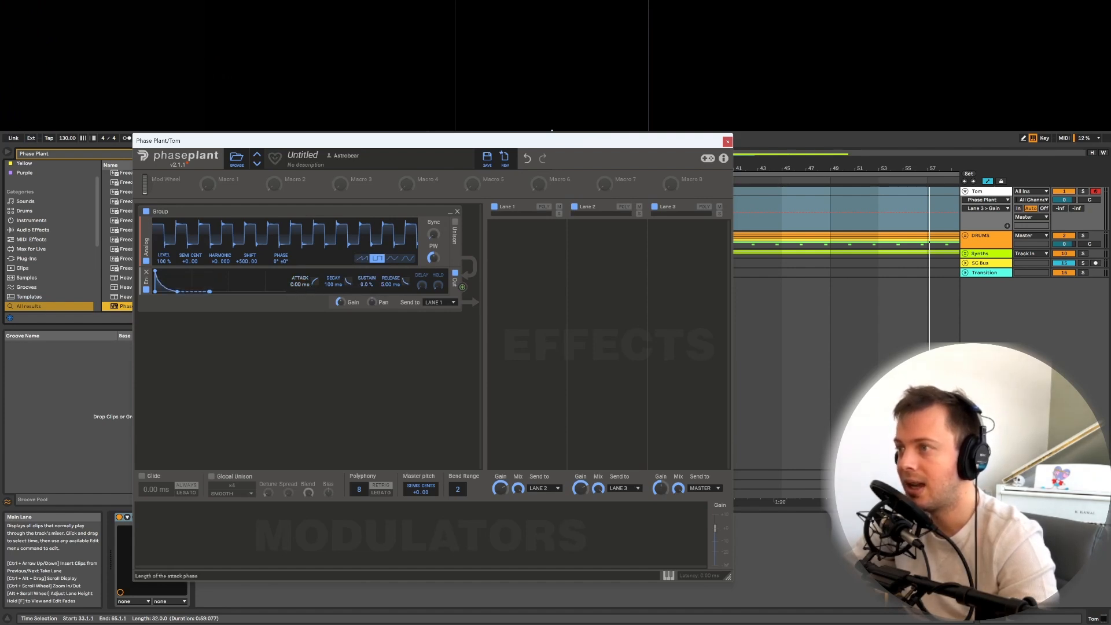
{"action": "left_click_drag", "start_coordinate": [326, 284], "coordinate": [325, 304]}
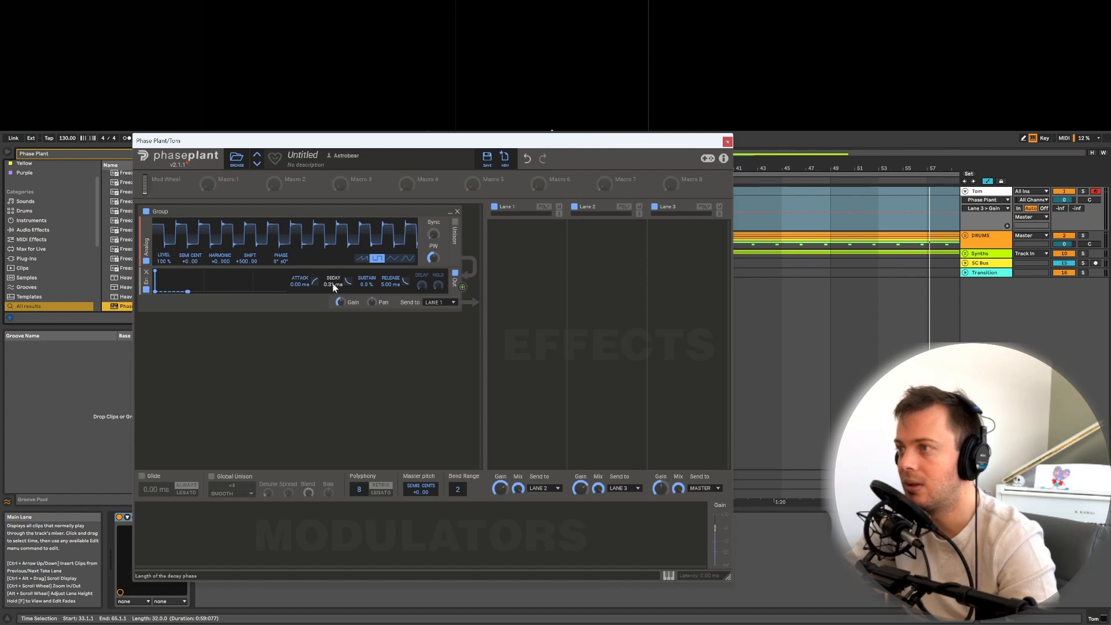
{"action": "right_click", "coordinate": [440, 283]}
{"action": "type", "text": "1"}
{"action": "key", "text": "Return"}
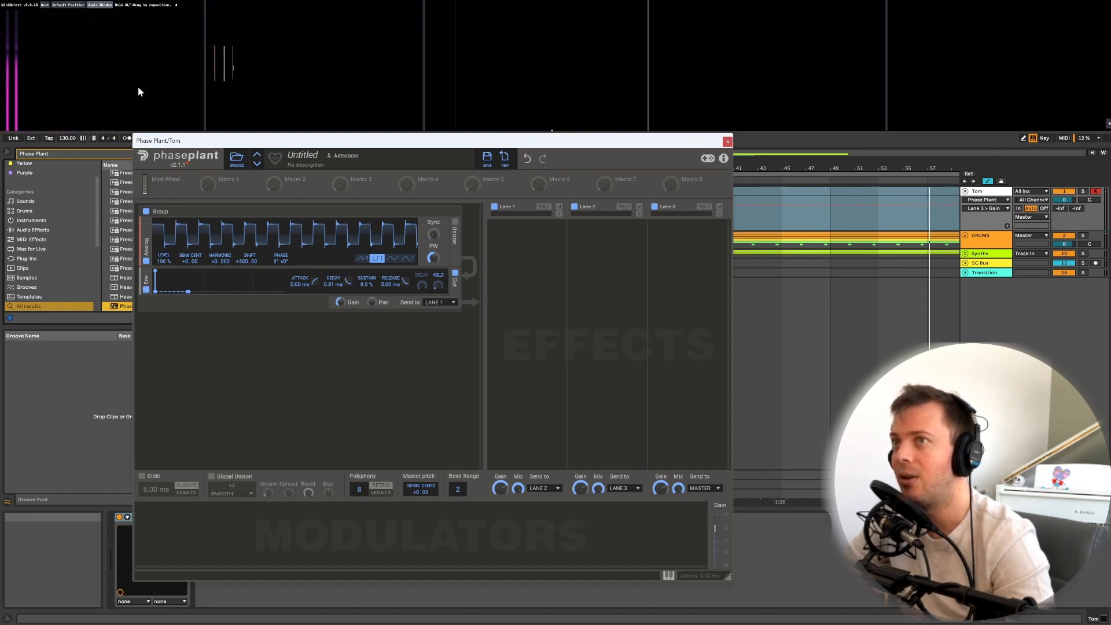
Step: Add a Filter effect to Lane 1, set it to high pass and lower its cutoff
{"action": "left_click", "coordinate": [516, 232]}
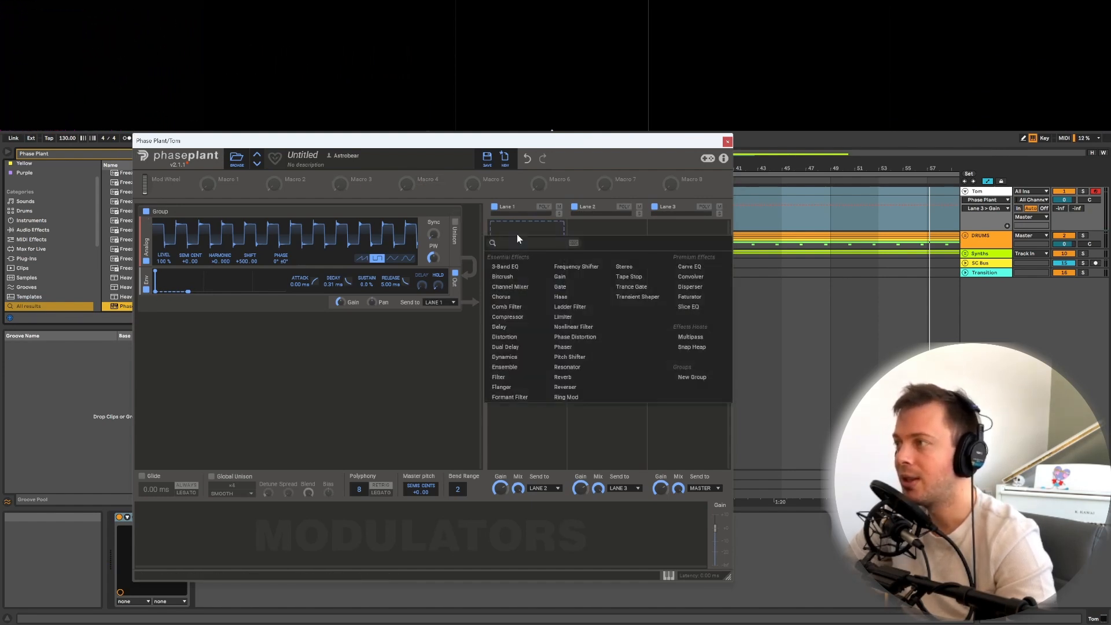
{"action": "left_click", "coordinate": [519, 377]}
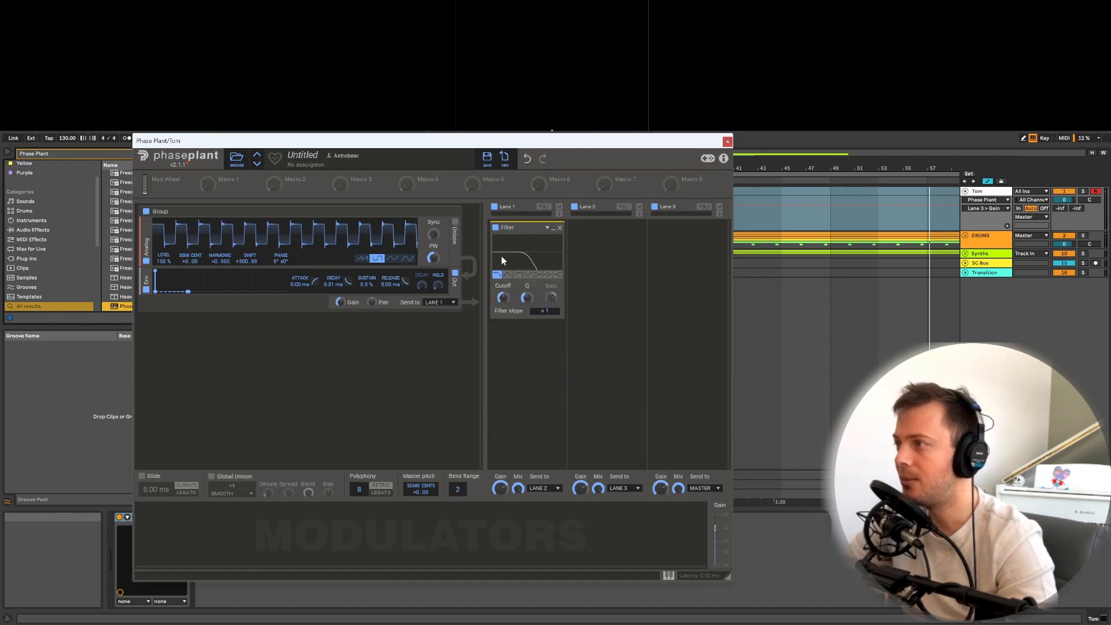
{"action": "left_click", "coordinate": [517, 276]}
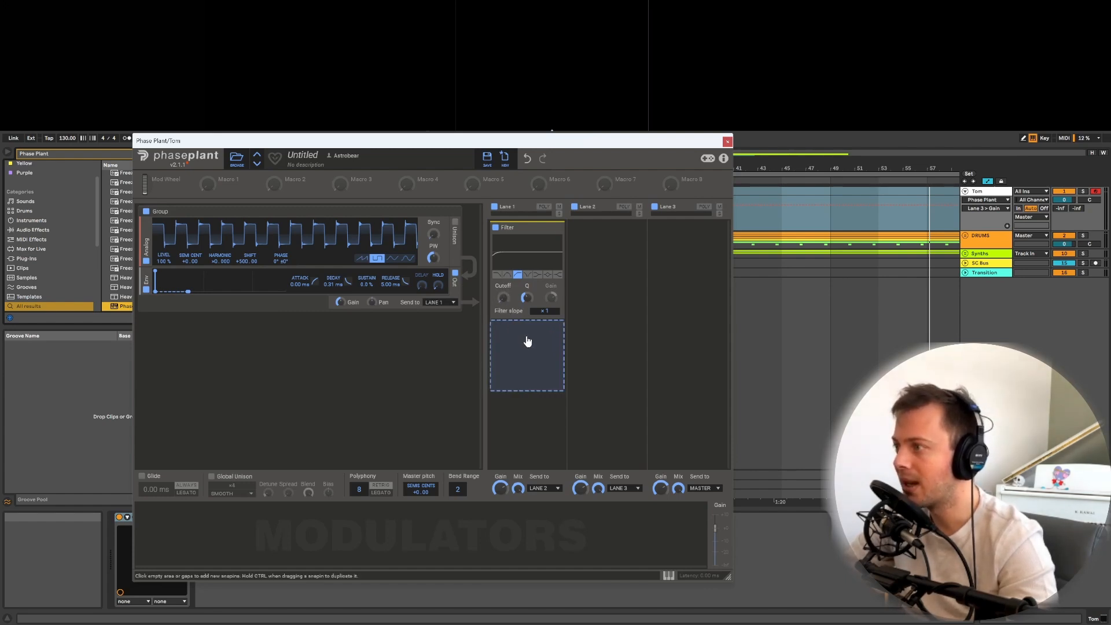
Step: Add a Nonlinear Filter in high-pass, Saturated mode below the Lane 1 filter and raise its Q
{"action": "left_click", "coordinate": [531, 343]}
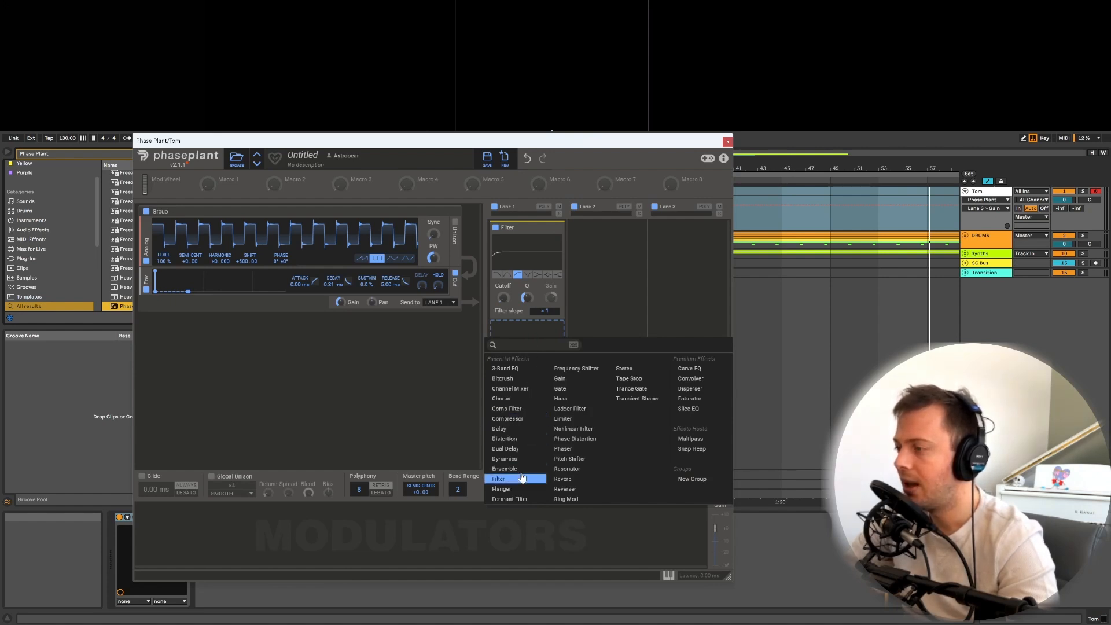
{"action": "left_click", "coordinate": [581, 433]}
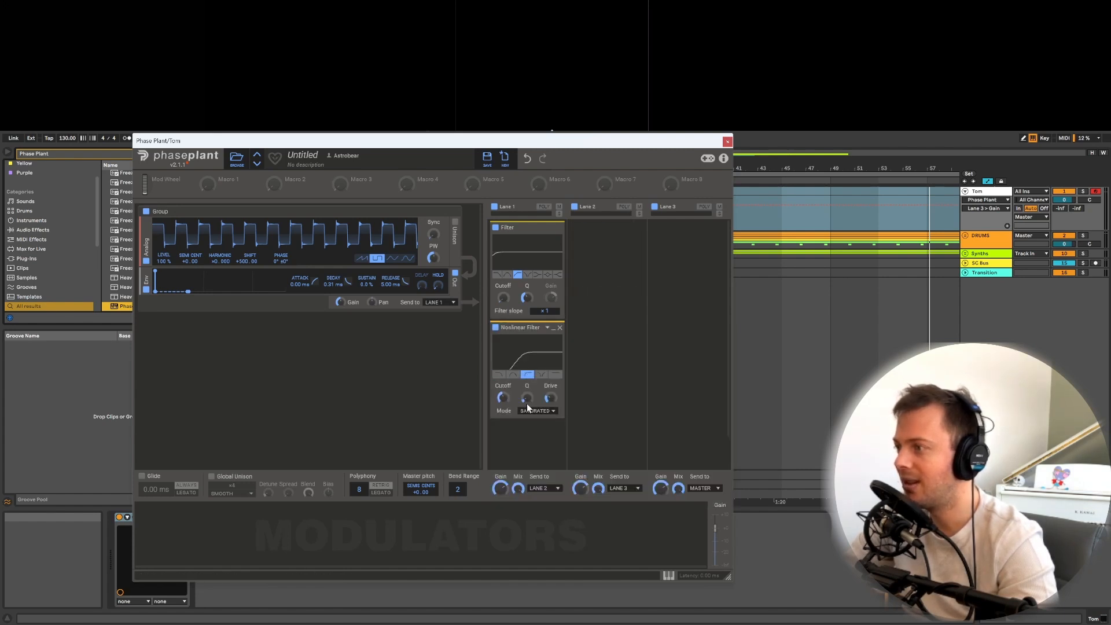
{"action": "mouse_move", "coordinate": [527, 397]}
{"action": "left_mouse_down"}
{"action": "mouse_move", "coordinate": [551, 396]}
{"action": "mouse_move", "coordinate": [505, 402]}
{"action": "left_mouse_up"}
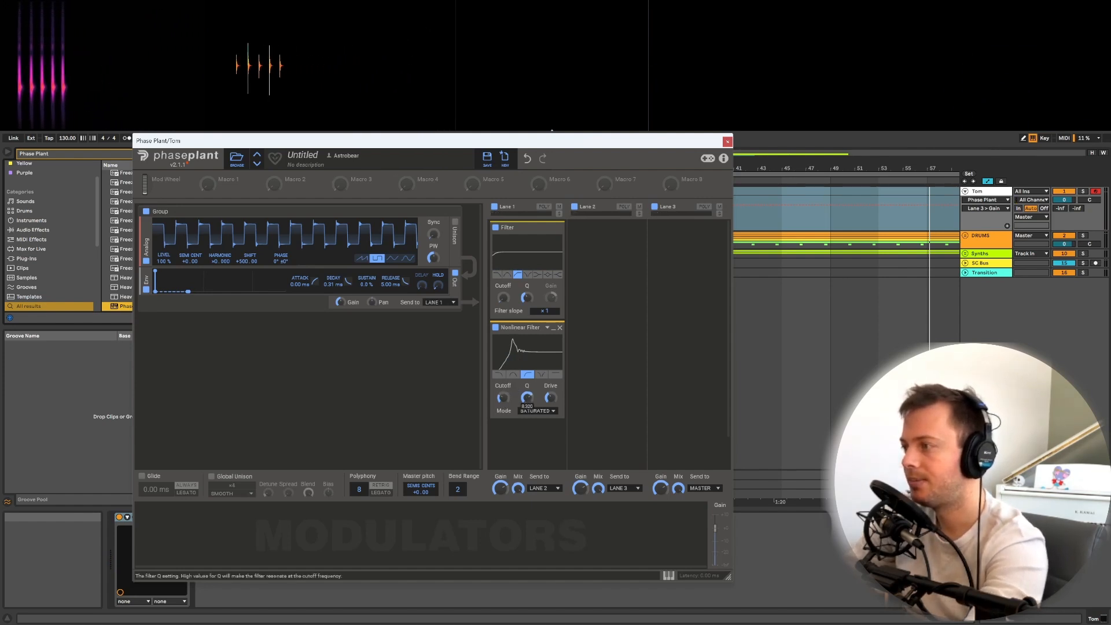
Step: Rename Macro 2 to Decay, assign it to modulate the Nonlinear Filter's Q, and turn the macro up
{"action": "double_click", "coordinate": [295, 179]}
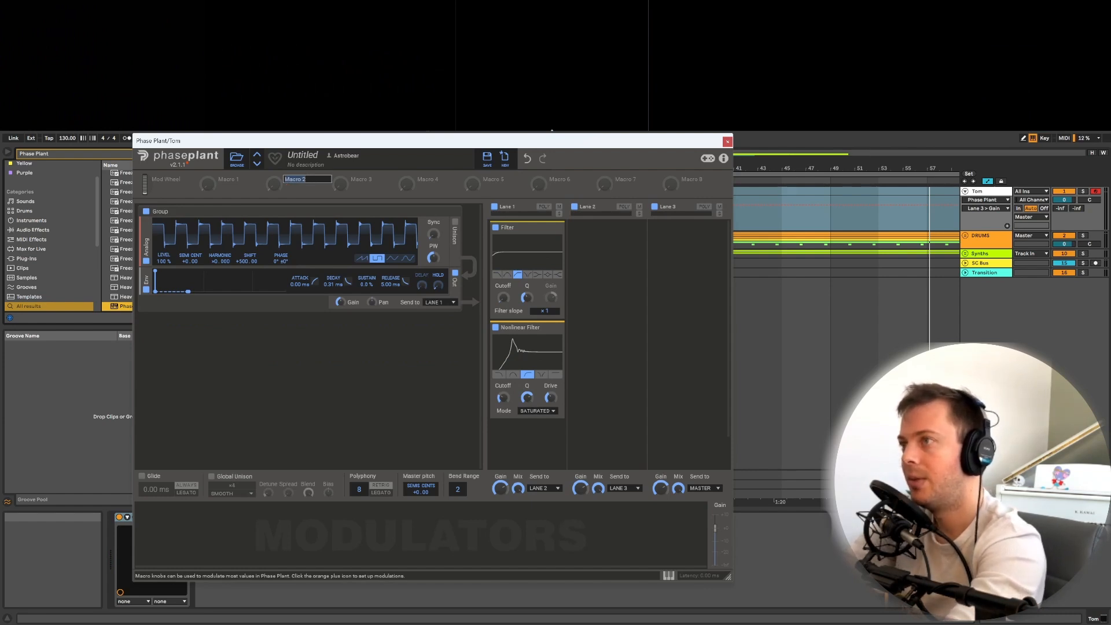
{"action": "type", "text": "Decay"}
{"action": "key", "text": "Return"}
{"action": "left_click_drag", "start_coordinate": [289, 188], "coordinate": [529, 401]}
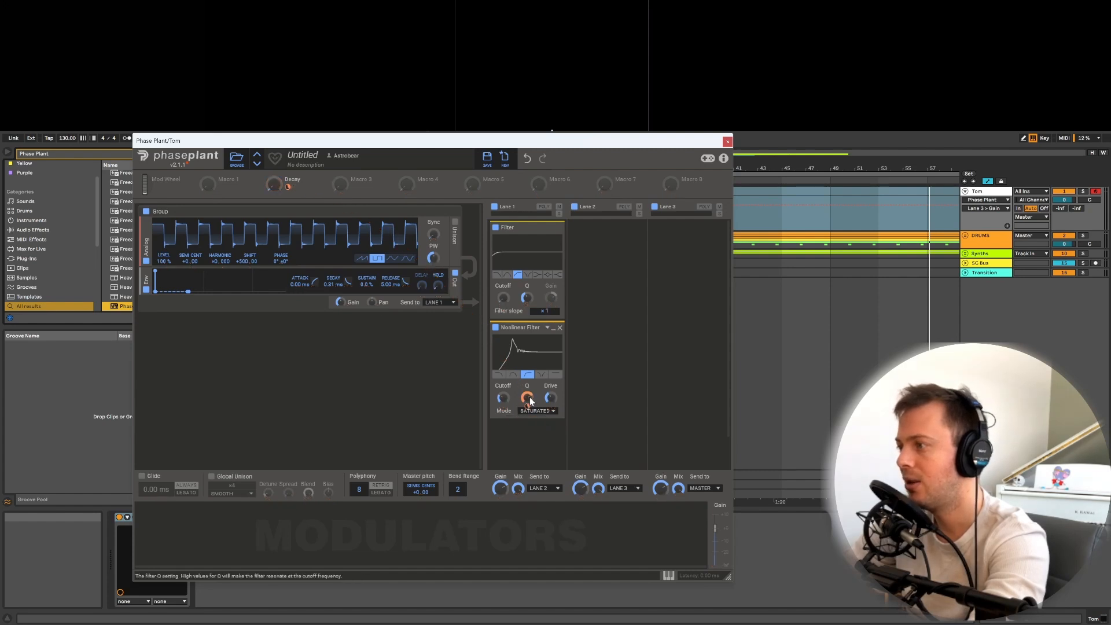
{"action": "mouse_move", "coordinate": [527, 408]}
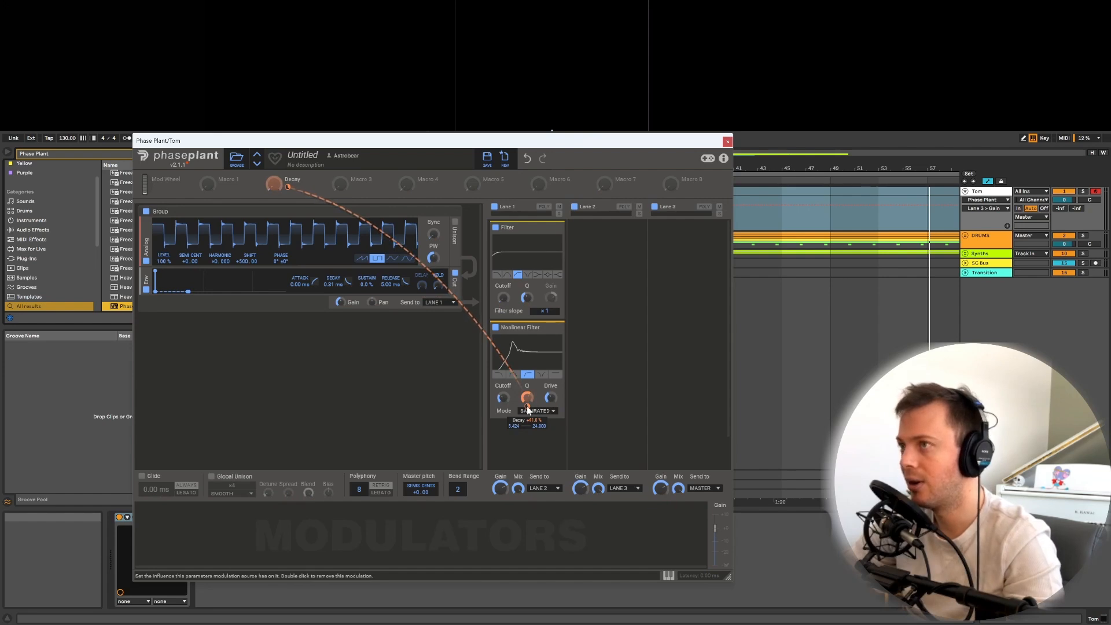
{"action": "left_click_drag", "start_coordinate": [274, 184], "coordinate": [274, 127]}
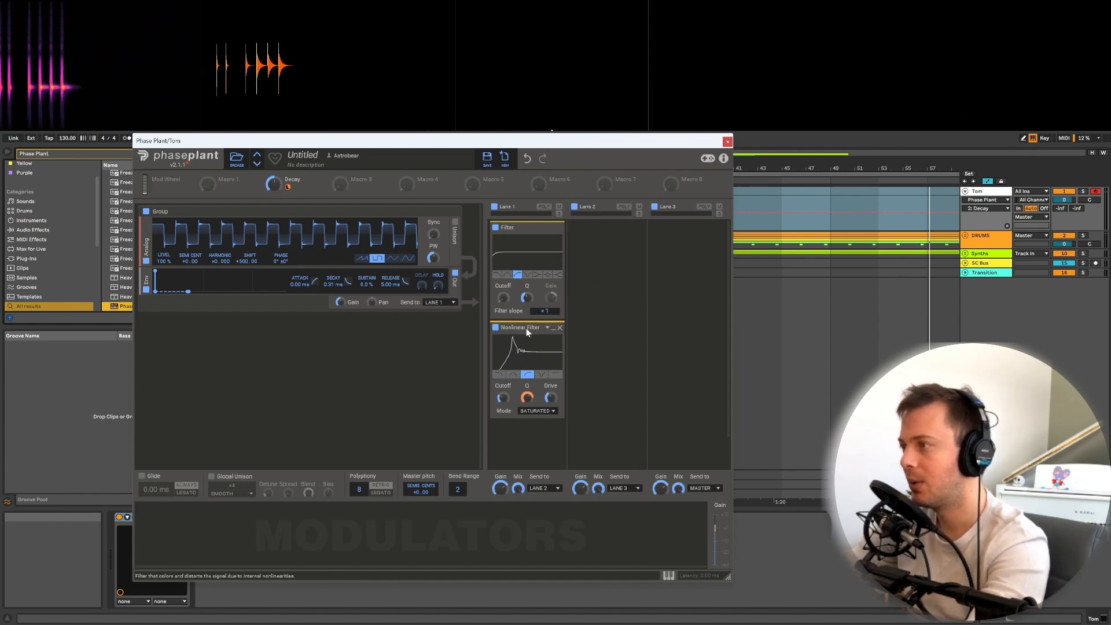
Step: Duplicate the Nonlinear Filter with its Decay modulation directly below in Lane 1 and adjust the Decay macro
{"action": "left_click_drag", "start_coordinate": [525, 328], "coordinate": [537, 406]}
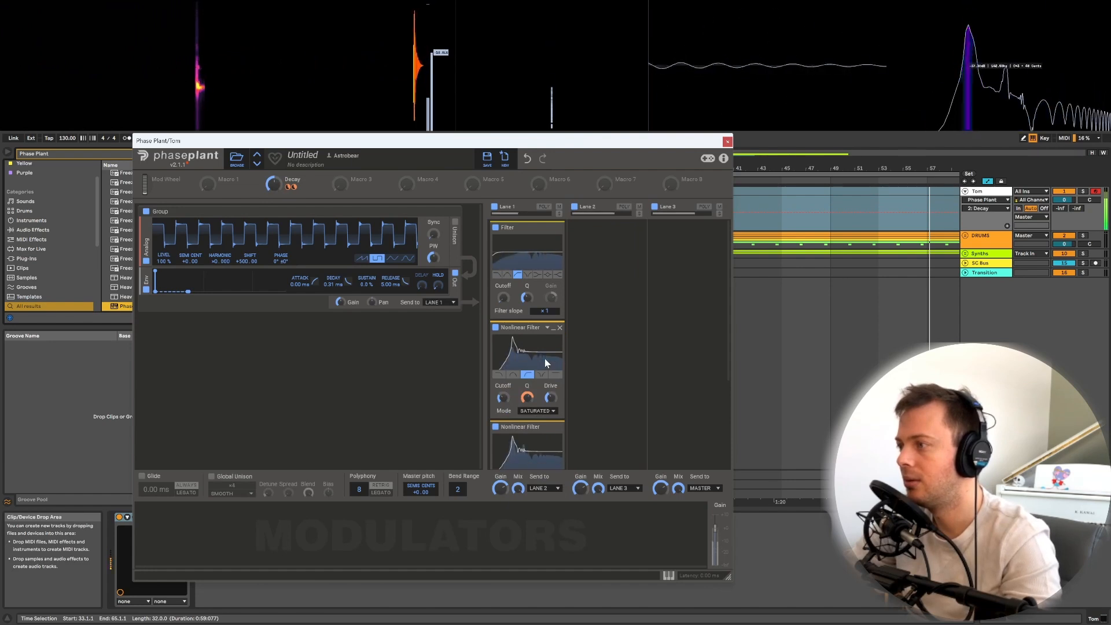
{"action": "left_click_drag", "start_coordinate": [274, 184], "coordinate": [274, 133]}
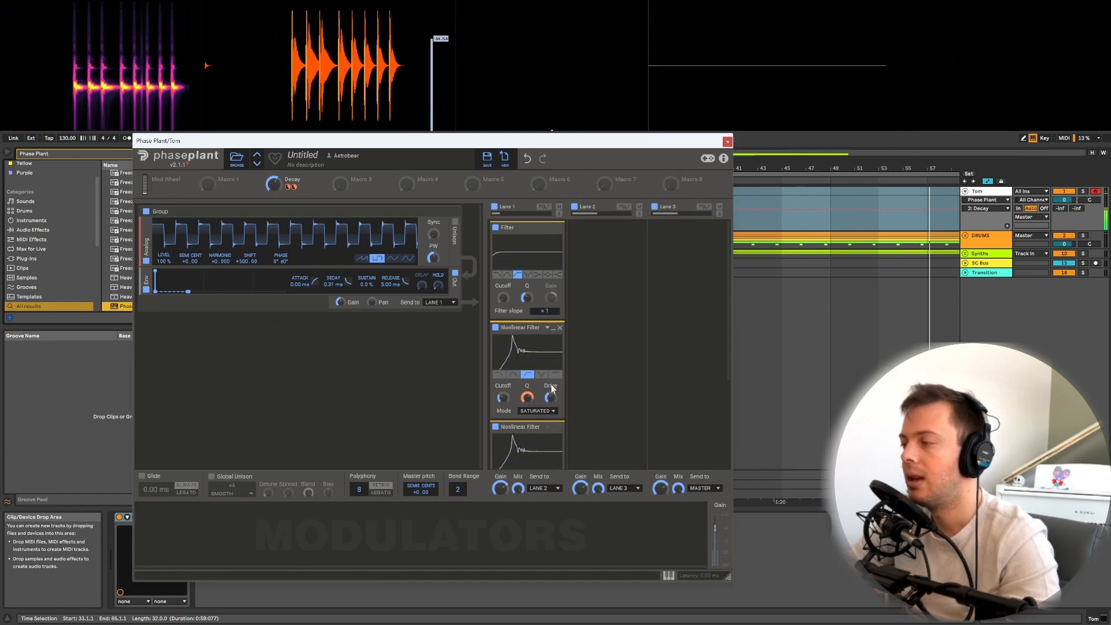
Step: Add a Distortion in Saturate mode at the end of Lane 1, adjust its drive, and lower the Lane 3 gain
{"action": "scroll", "coordinate": [545, 376], "scroll_direction": "down", "scroll_amount": 3}
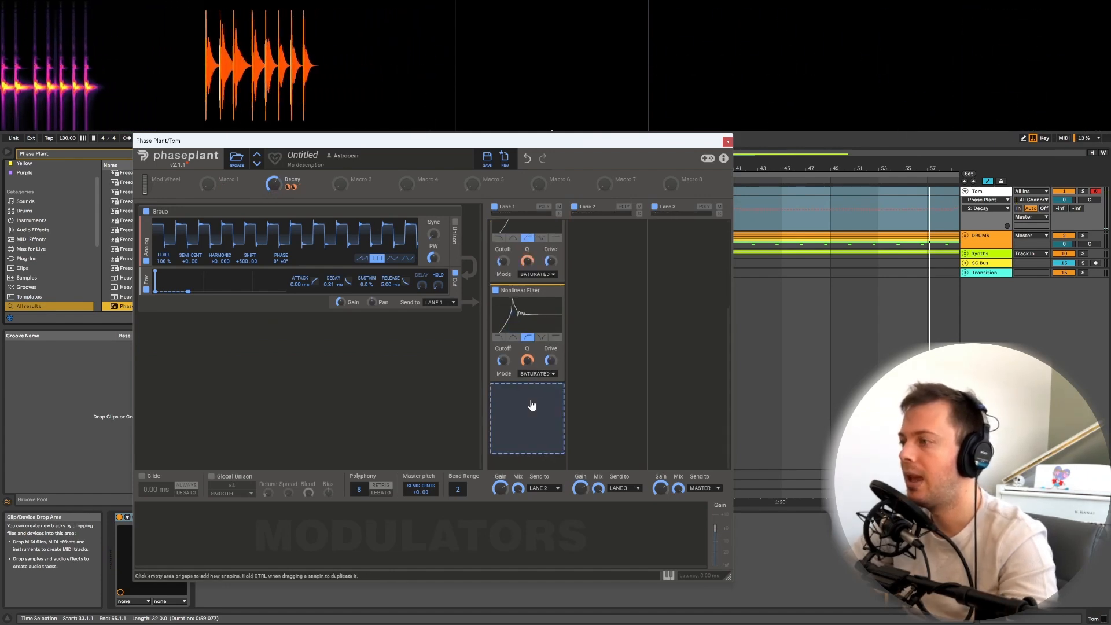
{"action": "left_click", "coordinate": [529, 406]}
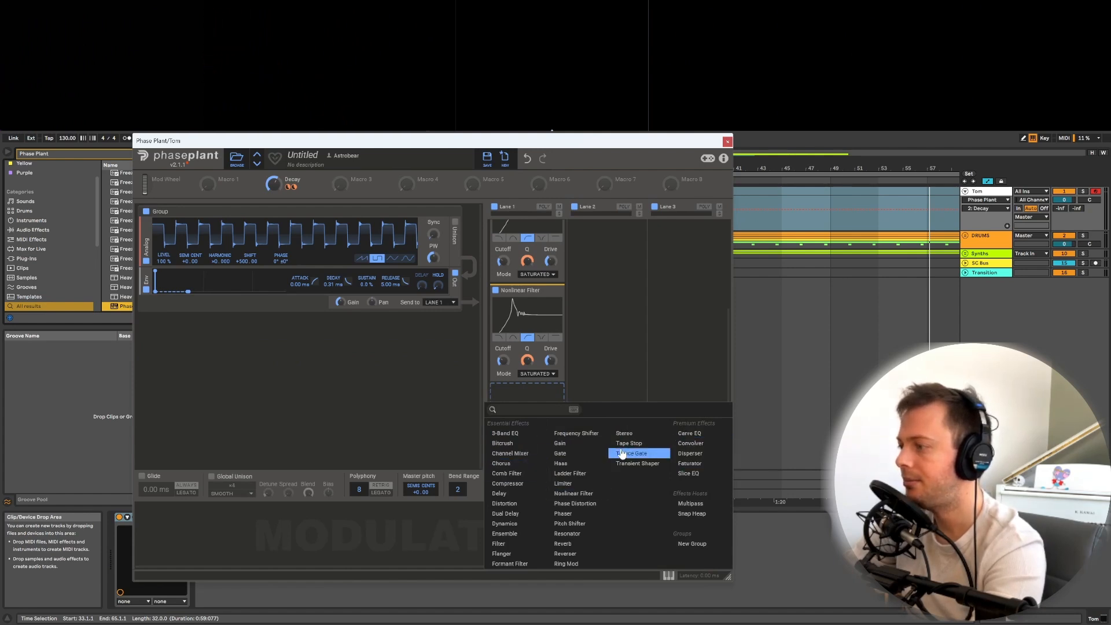
{"action": "left_click", "coordinate": [505, 504]}
{"action": "left_click", "coordinate": [526, 430]}
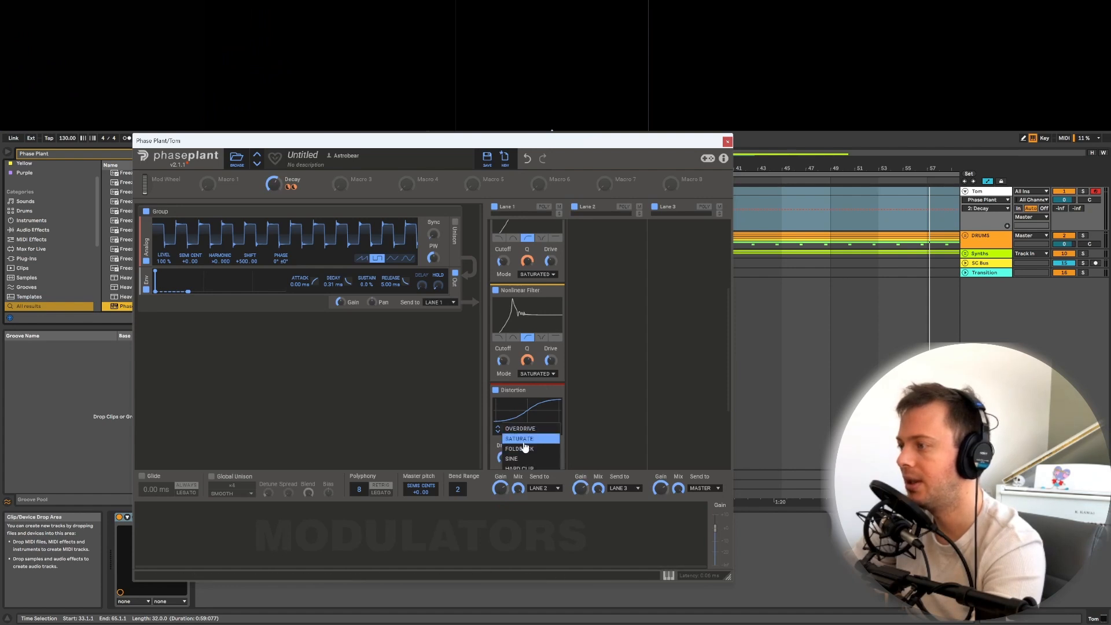
{"action": "left_click", "coordinate": [520, 439]}
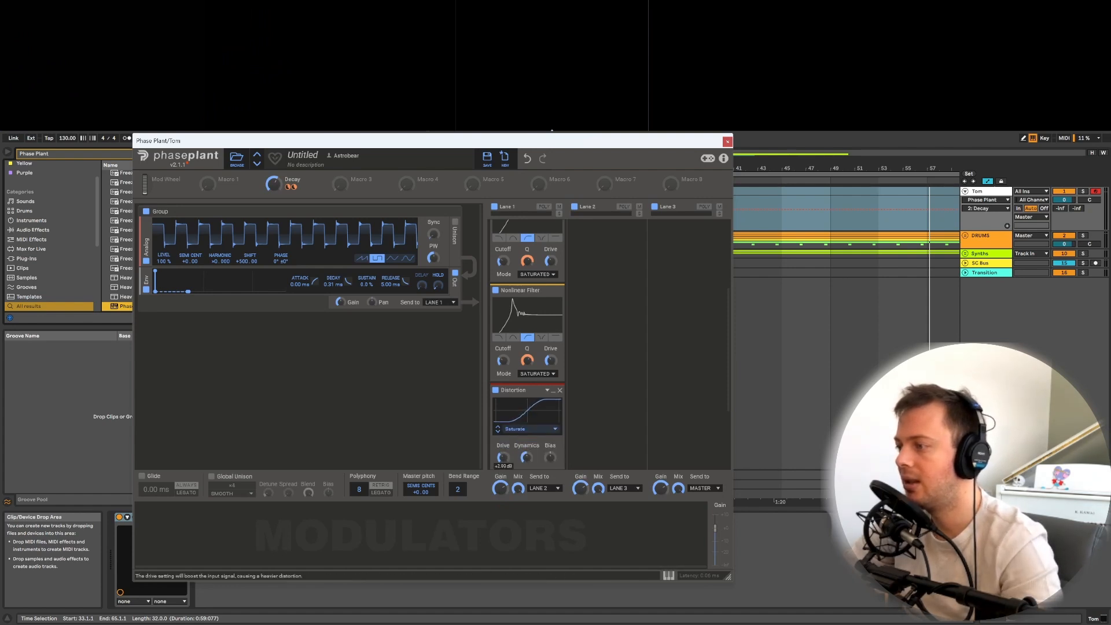
{"action": "left_click_drag", "start_coordinate": [503, 457], "coordinate": [503, 461]}
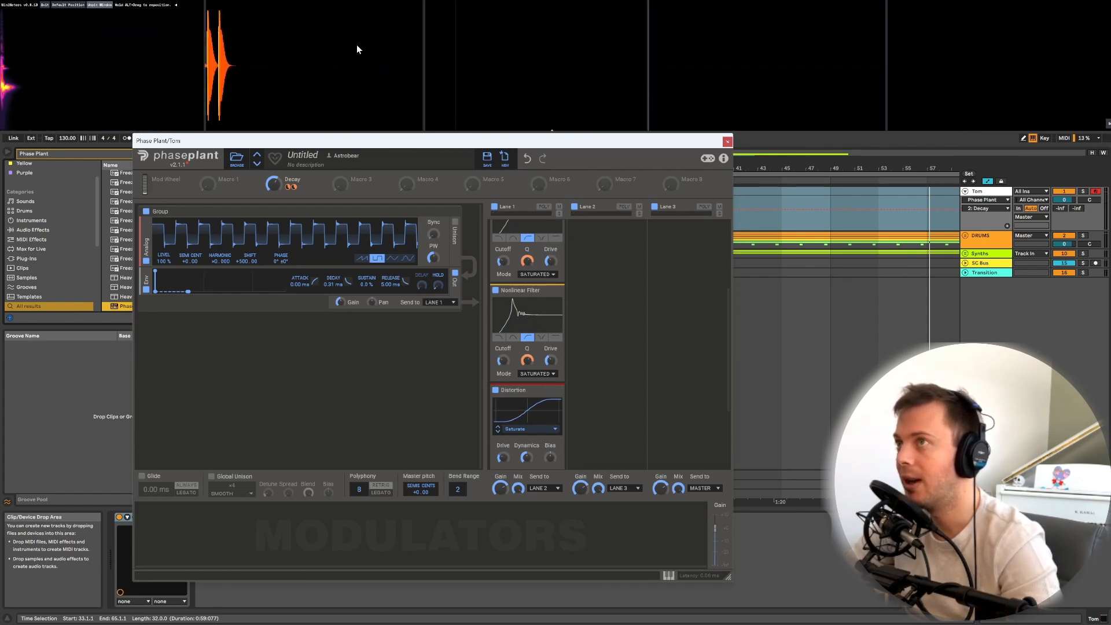
{"action": "left_click_drag", "start_coordinate": [660, 488], "coordinate": [661, 498]}
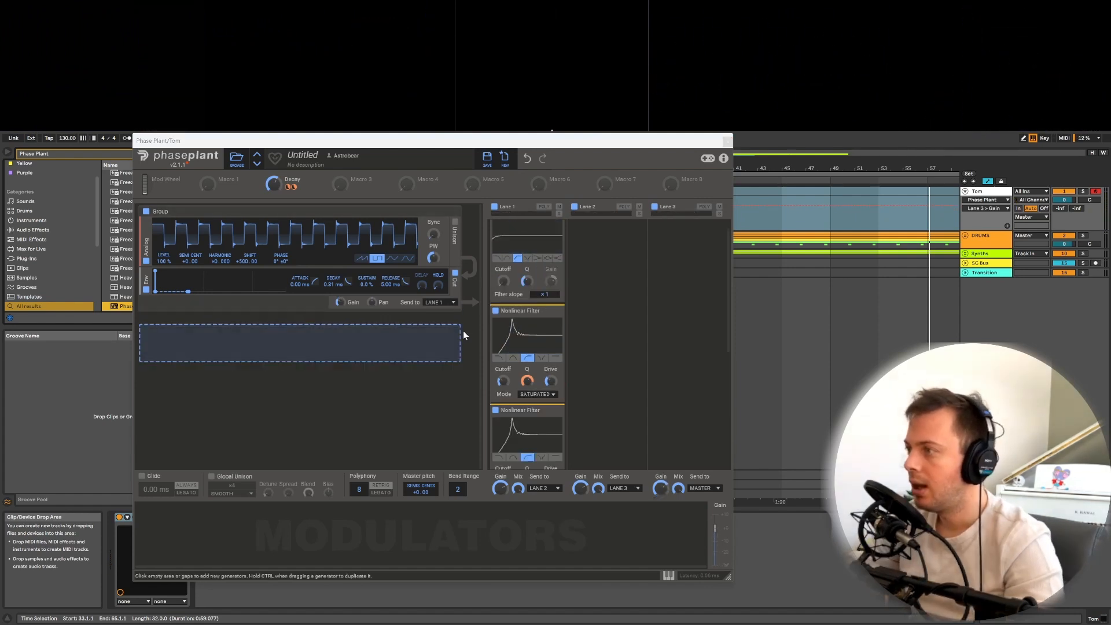
Step: Insert a high-shelf Filter between the second Nonlinear Filter and the Distortion in Lane 1
{"action": "scroll", "coordinate": [519, 342], "scroll_direction": "down", "scroll_amount": 2}
{"action": "scroll", "coordinate": [519, 343], "scroll_direction": "down", "scroll_amount": 2}
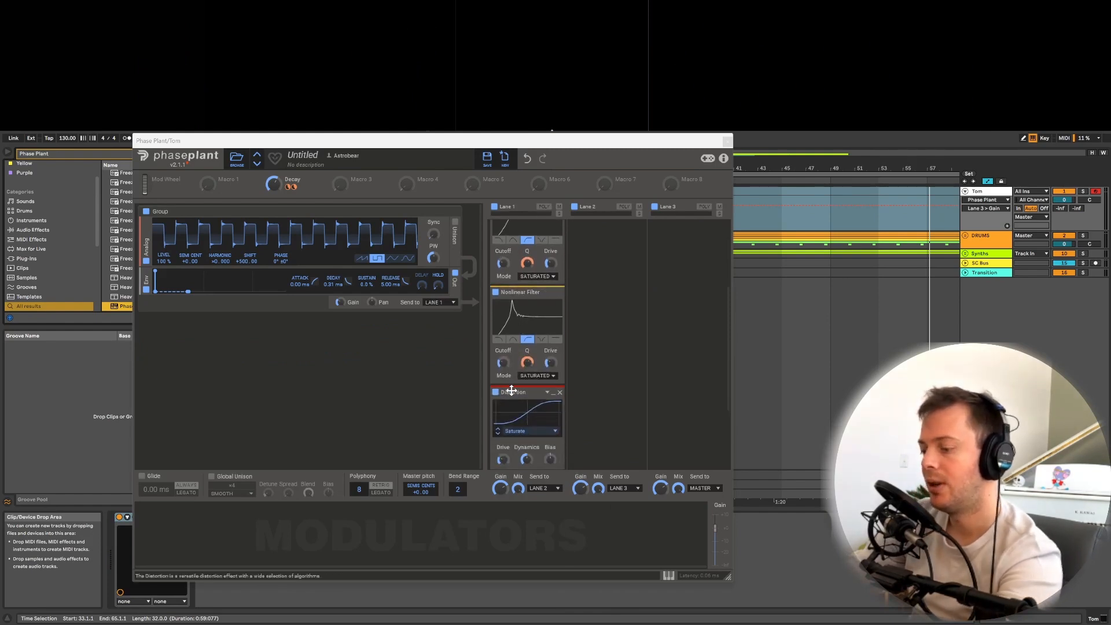
{"action": "left_click", "coordinate": [518, 392]}
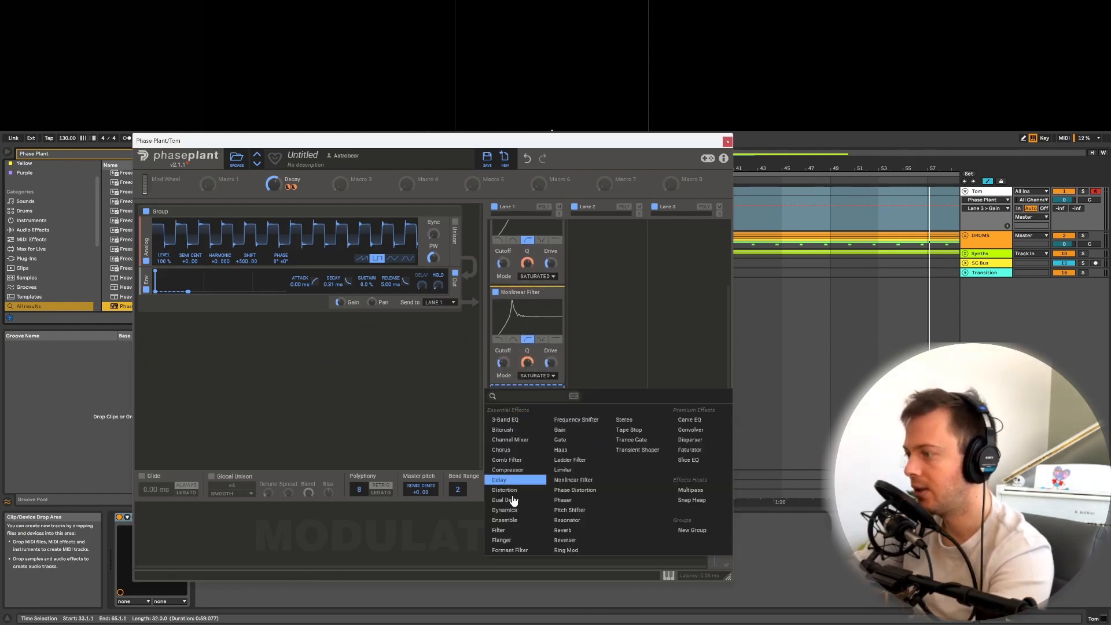
{"action": "left_click", "coordinate": [501, 531]}
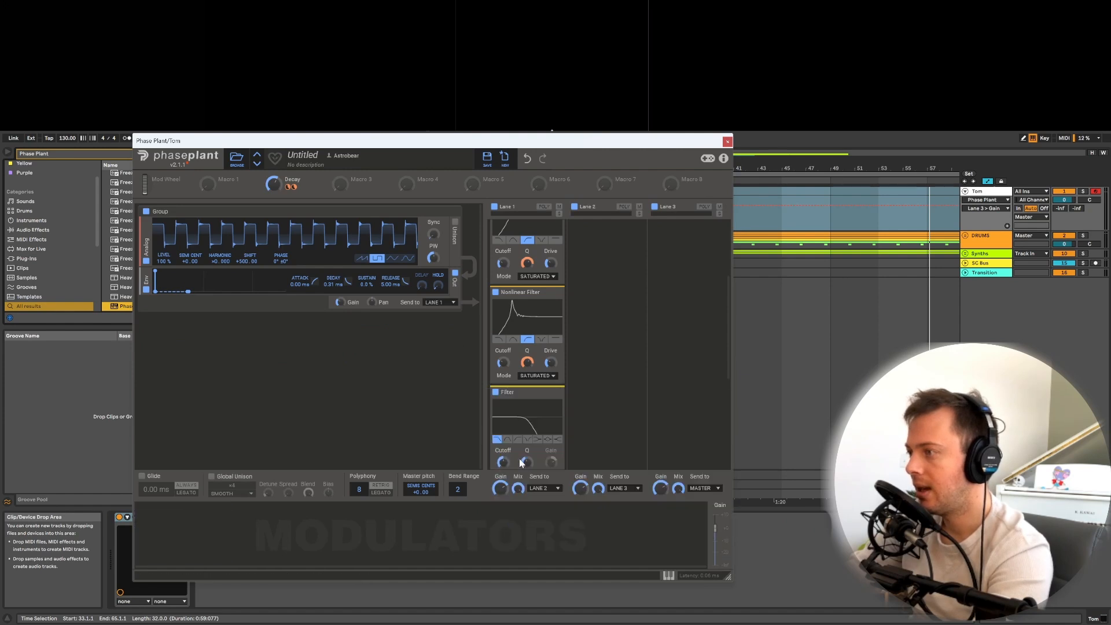
{"action": "left_click", "coordinate": [559, 442]}
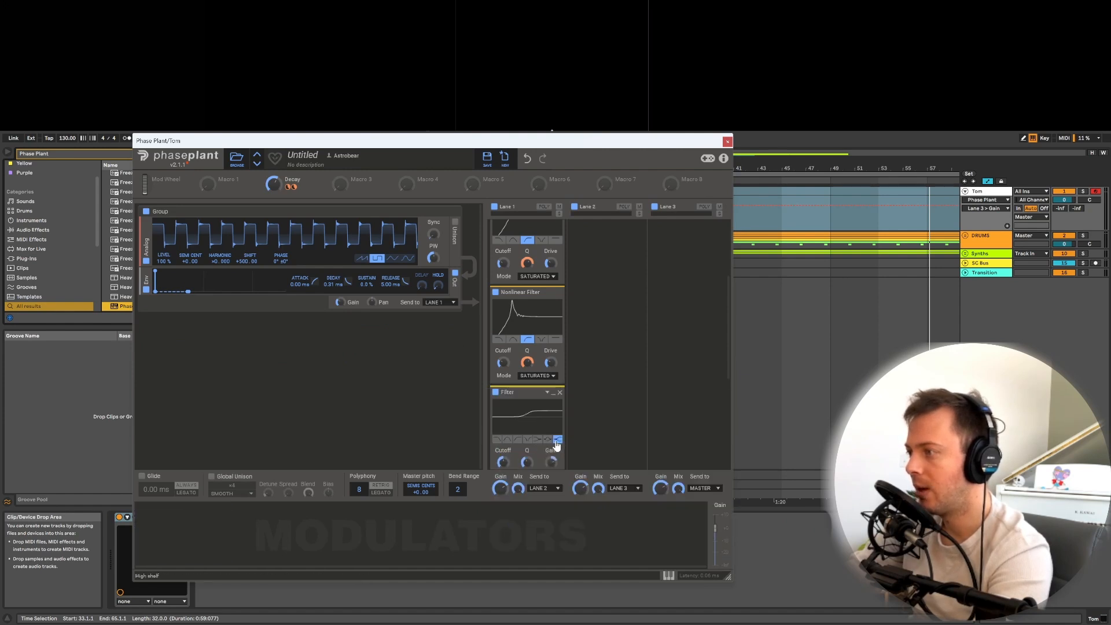
Step: Lower the high-shelf filter's gain to cut the highs and set its cutoff to about 1.22 kHz
{"action": "scroll", "coordinate": [530, 454], "scroll_direction": "down", "scroll_amount": 2}
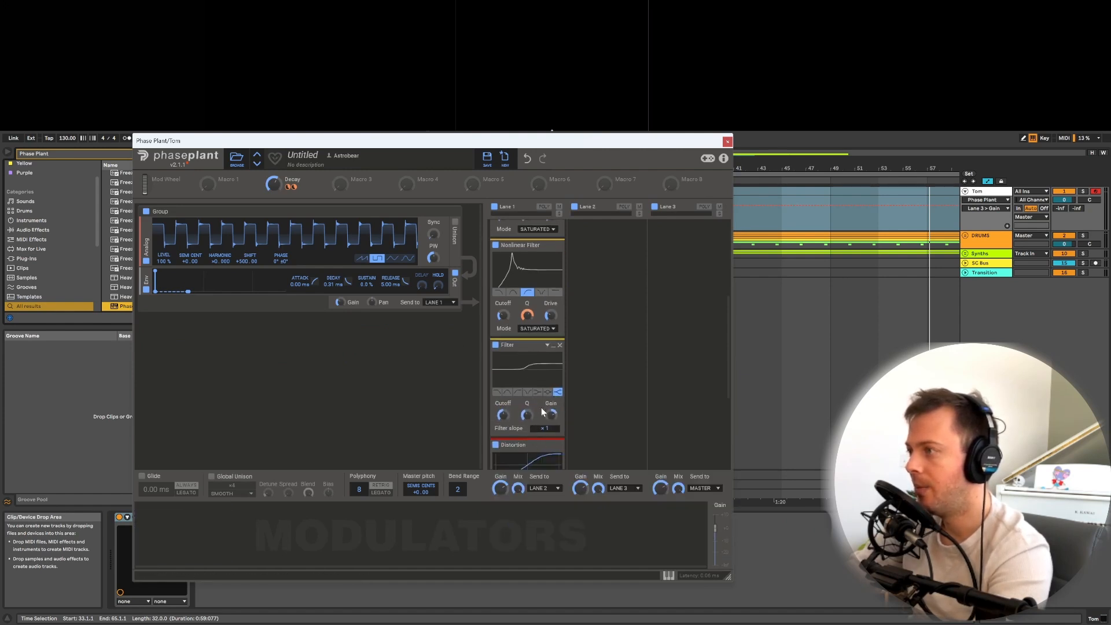
{"action": "mouse_move", "coordinate": [557, 415]}
{"action": "left_mouse_down"}
{"action": "mouse_move", "coordinate": [557, 425]}
{"action": "mouse_move", "coordinate": [551, 413]}
{"action": "left_mouse_up"}
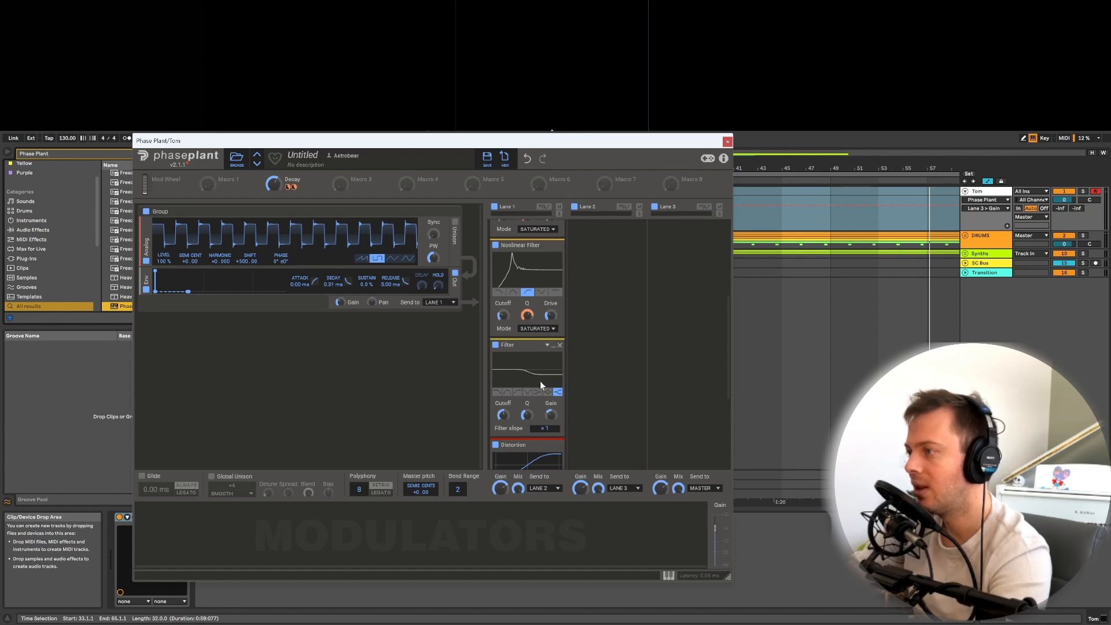
{"action": "left_click_drag", "start_coordinate": [503, 415], "coordinate": [503, 411]}
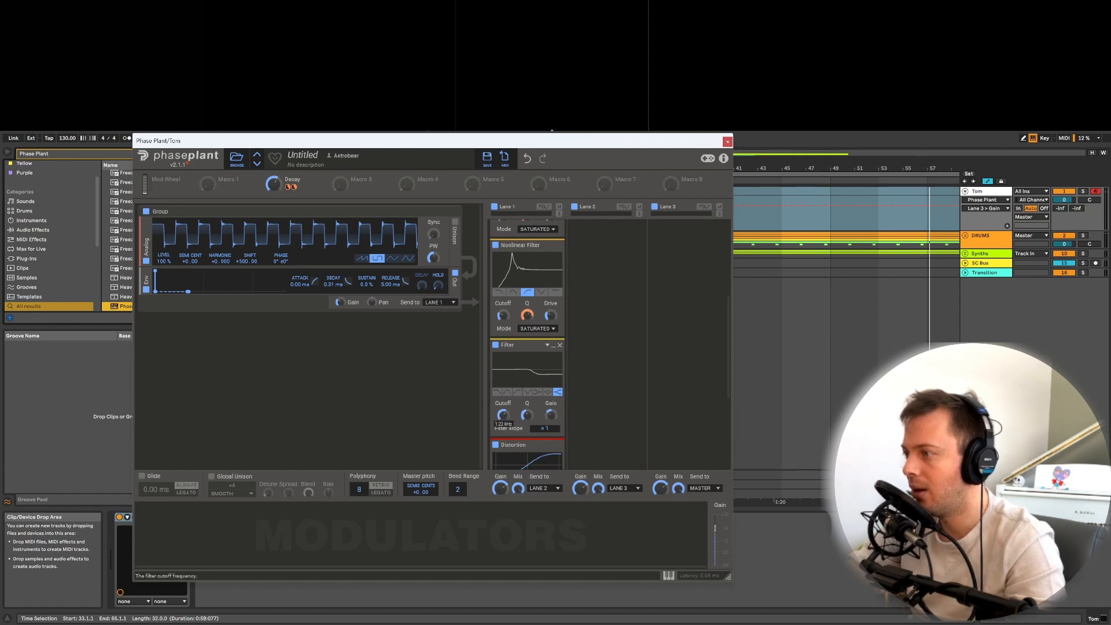
Step: Fine-tune the gain of the high-shelf Filter in Lane 1
{"action": "left_click_drag", "start_coordinate": [551, 414], "coordinate": [551, 419]}
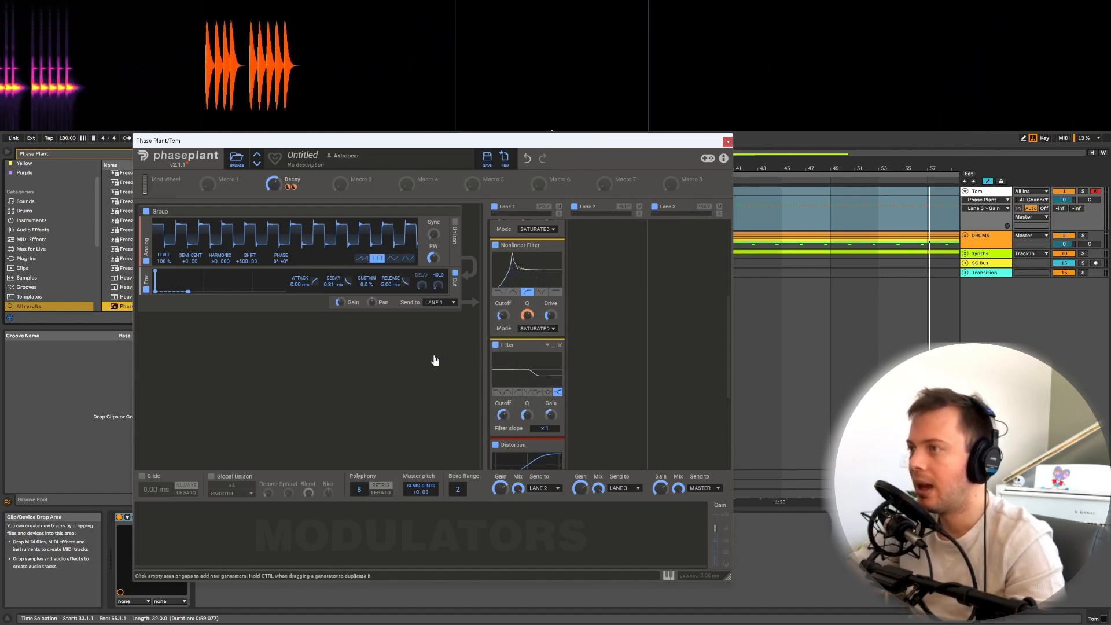
{"action": "scroll", "coordinate": [535, 341], "scroll_direction": "up", "scroll_amount": 4}
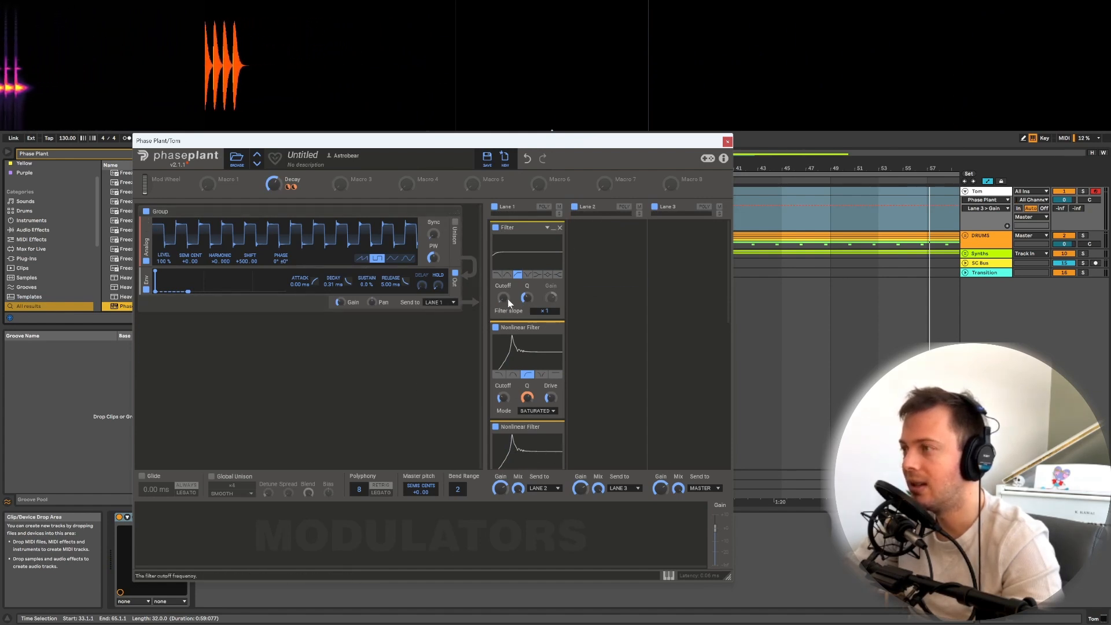
{"action": "scroll", "coordinate": [515, 324], "scroll_direction": "down", "scroll_amount": 5}
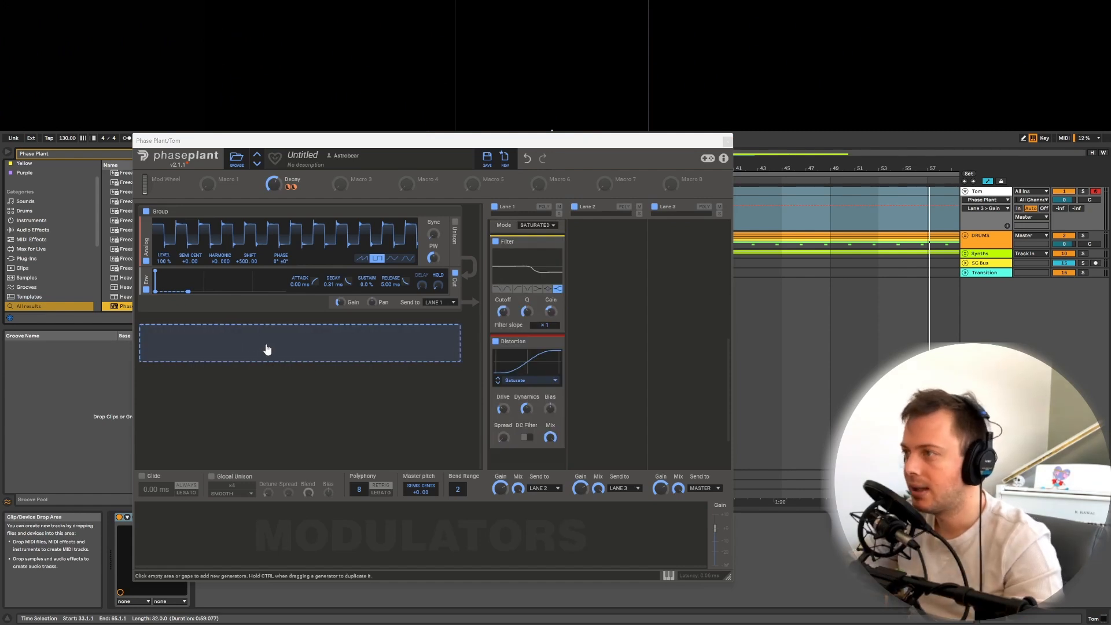
Step: Add a Noise generator in a new group, shape it with a low-pass and a high-pass Filter, and adjust both cutoffs
{"action": "left_click", "coordinate": [267, 350]}
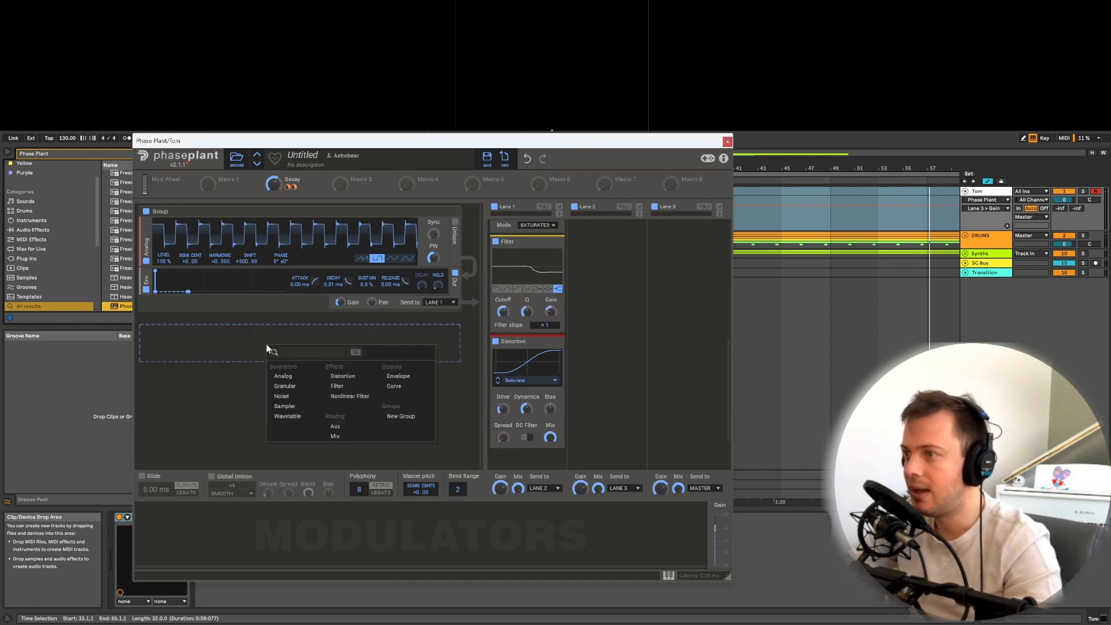
{"action": "left_click", "coordinate": [294, 395]}
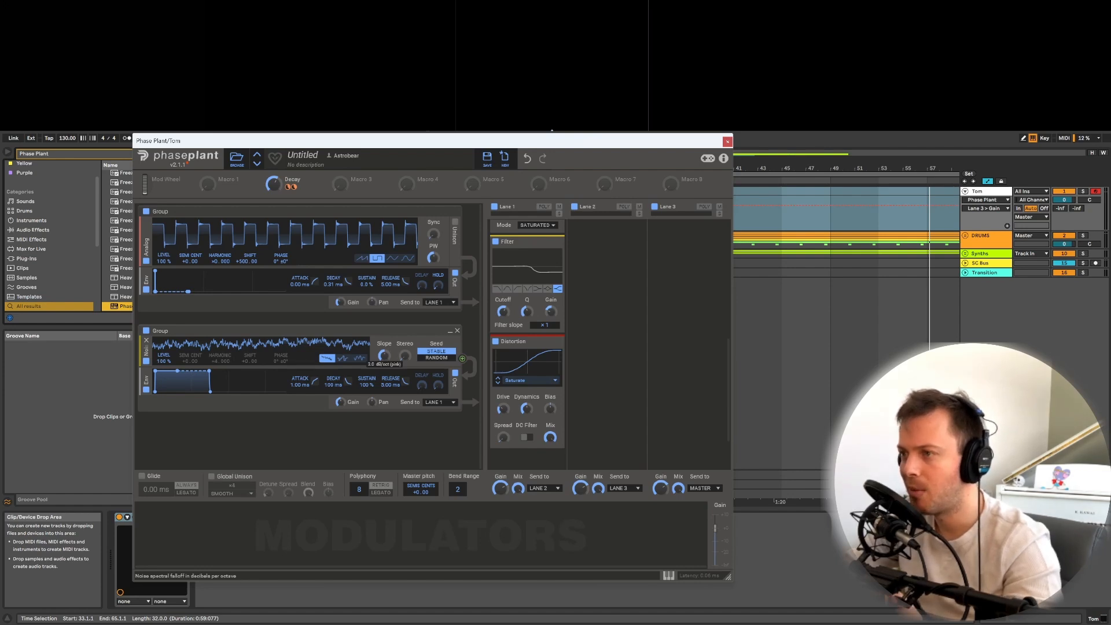
{"action": "left_click_drag", "start_coordinate": [385, 355], "coordinate": [384, 356]}
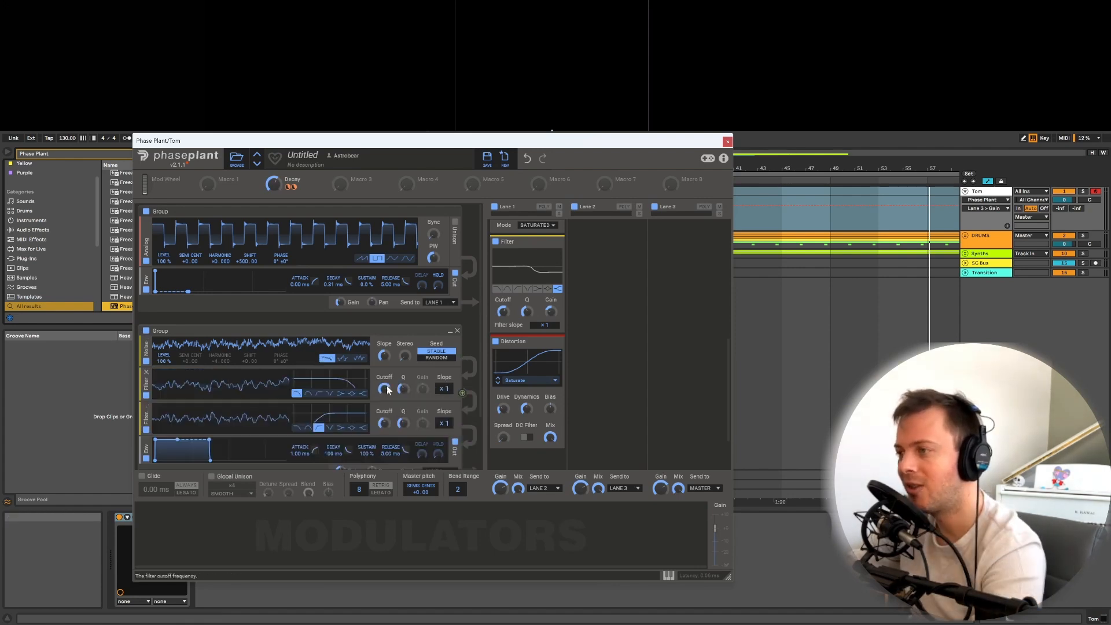
{"action": "left_click_drag", "start_coordinate": [385, 389], "coordinate": [384, 385]}
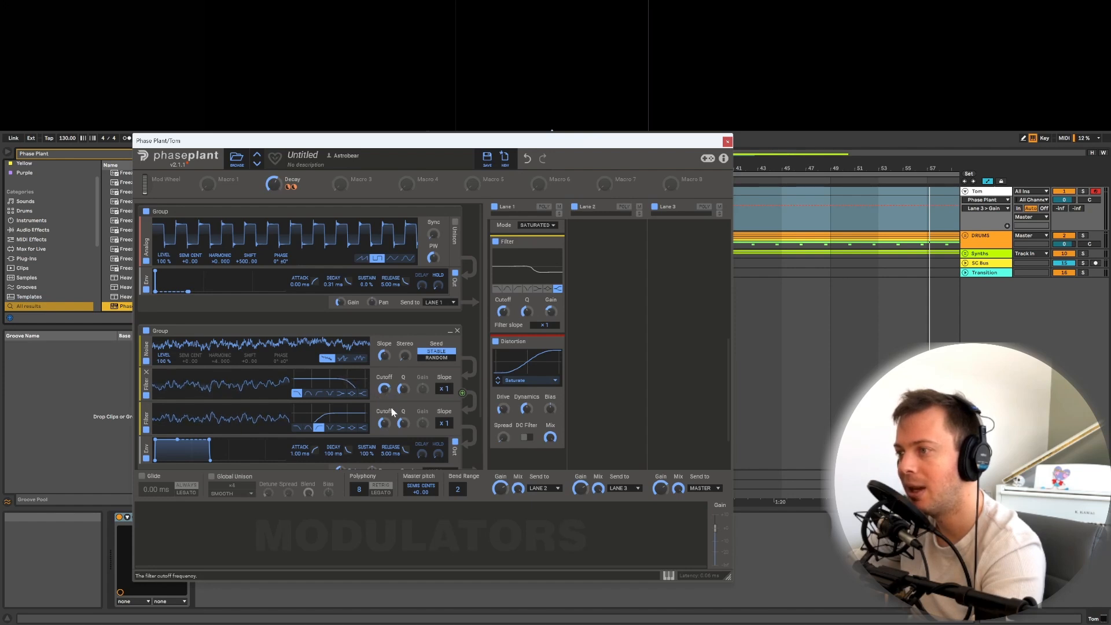
{"action": "left_click_drag", "start_coordinate": [383, 424], "coordinate": [384, 421]}
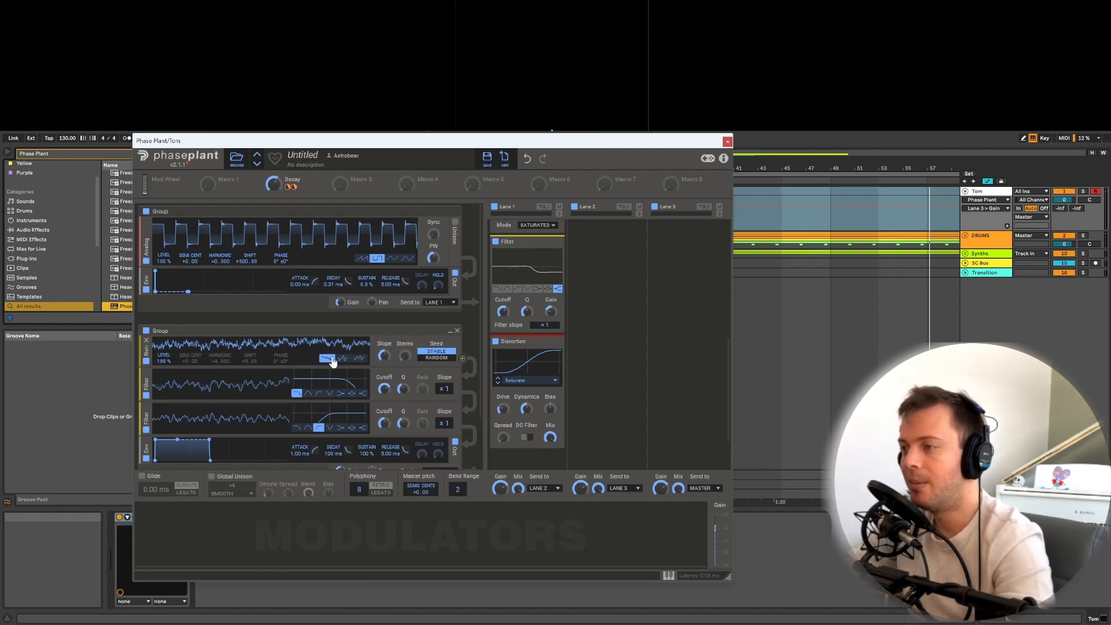
Step: Disable the Analog oscillator's group and route the noise group's output to Lane 2
{"action": "left_click", "coordinate": [147, 211]}
{"action": "scroll", "coordinate": [397, 465], "scroll_direction": "down", "scroll_amount": 3}
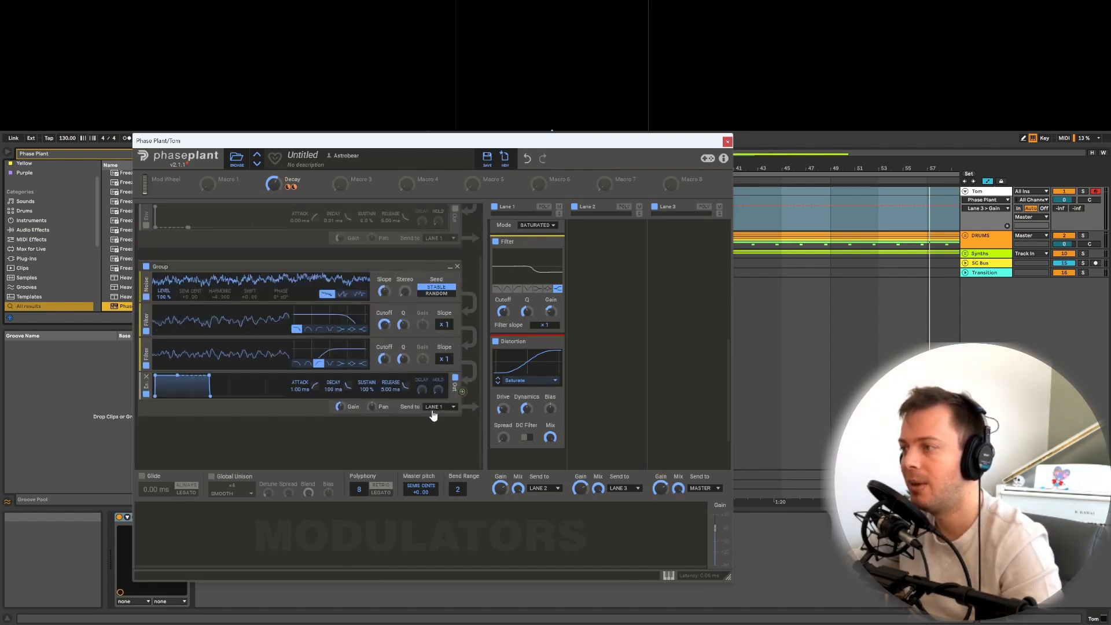
{"action": "left_click", "coordinate": [434, 407]}
{"action": "left_click", "coordinate": [448, 418]}
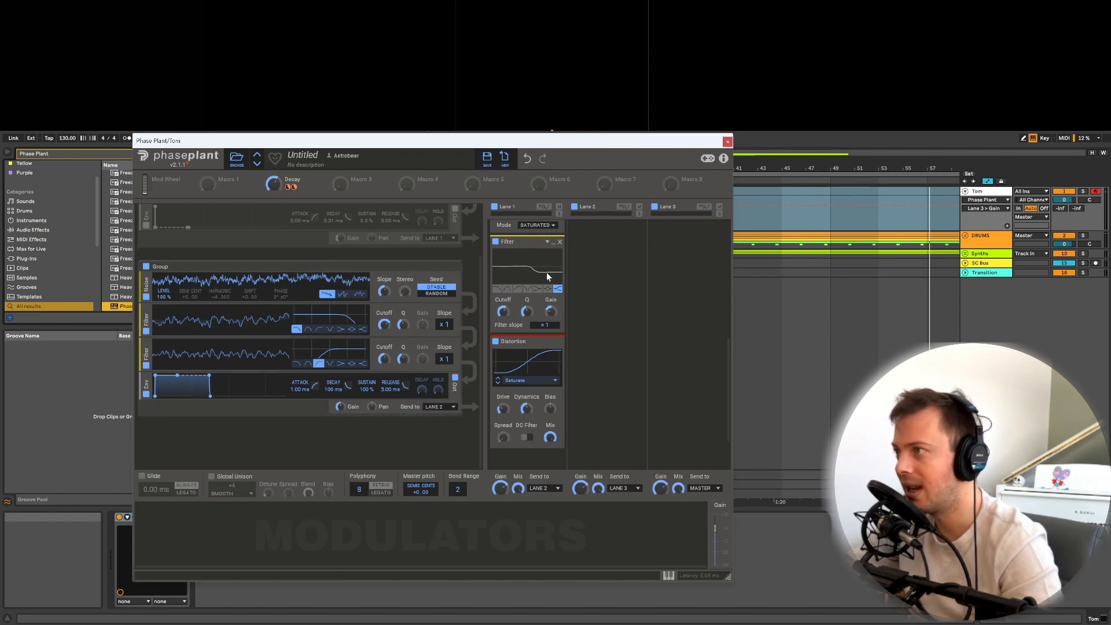
{"action": "scroll", "coordinate": [436, 314], "scroll_direction": "up", "scroll_amount": 3}
{"action": "scroll", "coordinate": [405, 366], "scroll_direction": "down", "scroll_amount": 2}
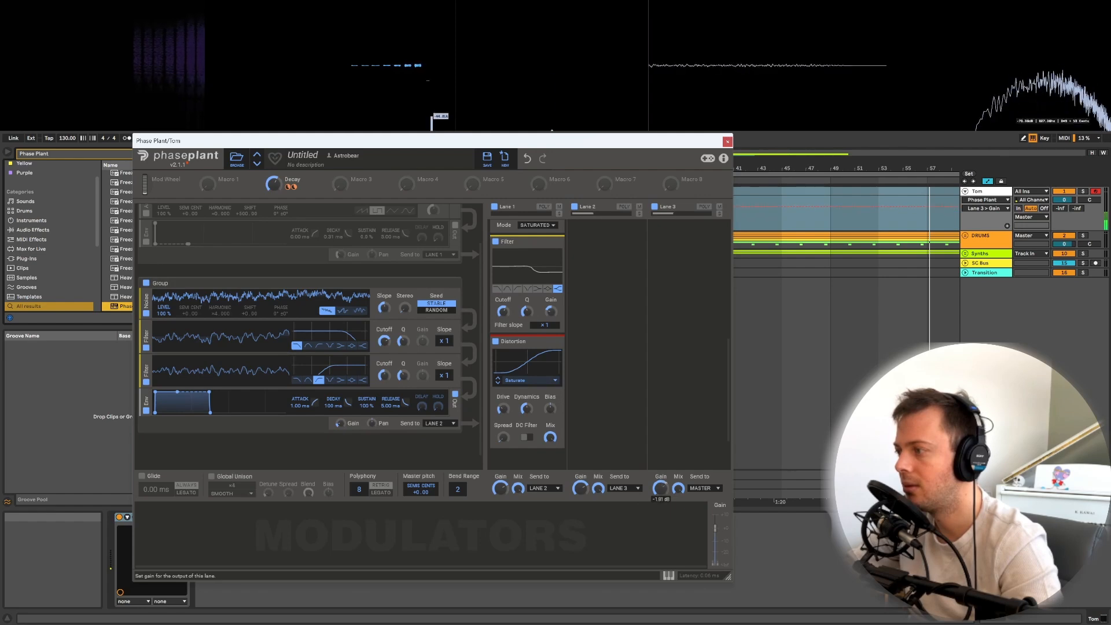
Step: Bypass both filters in the noise group and re-enable them to compare the filtered and unfiltered noise
{"action": "left_click", "coordinate": [147, 347]}
{"action": "left_click", "coordinate": [147, 381]}
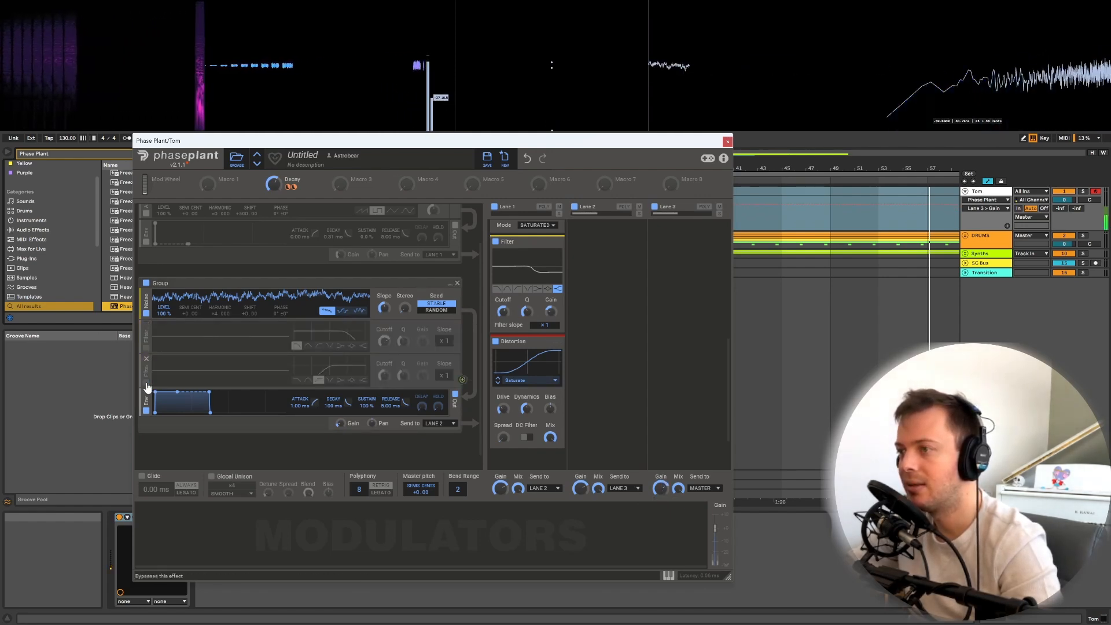
{"action": "left_click", "coordinate": [147, 381]}
{"action": "left_click", "coordinate": [147, 349]}
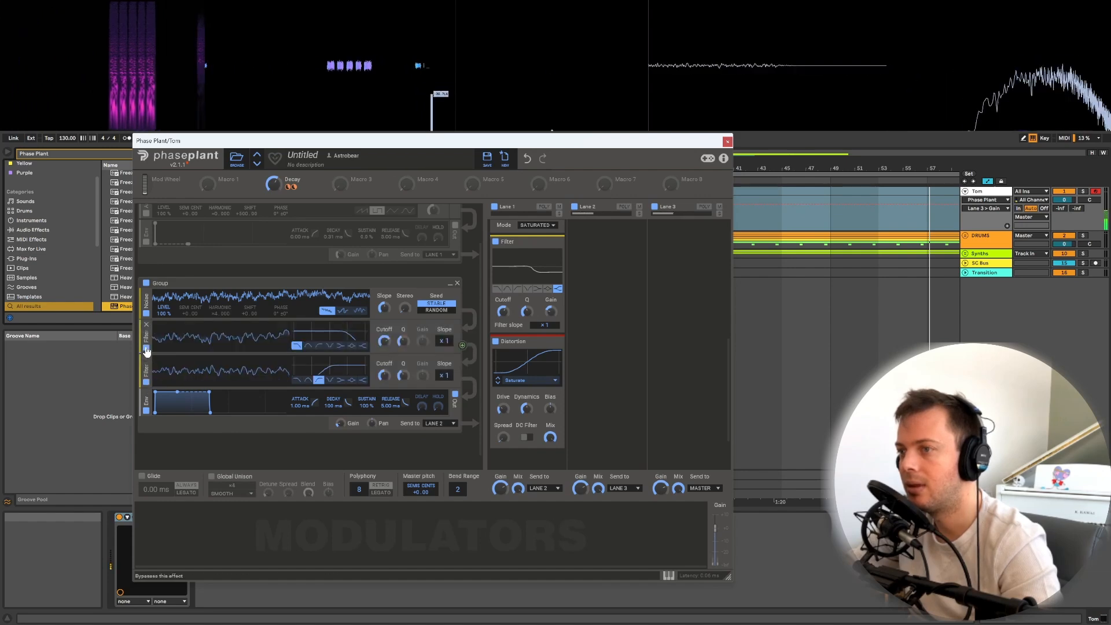
Step: Re-enable the Analog oscillator's group so it plays together with the noise
{"action": "mouse_move", "coordinate": [661, 488]}
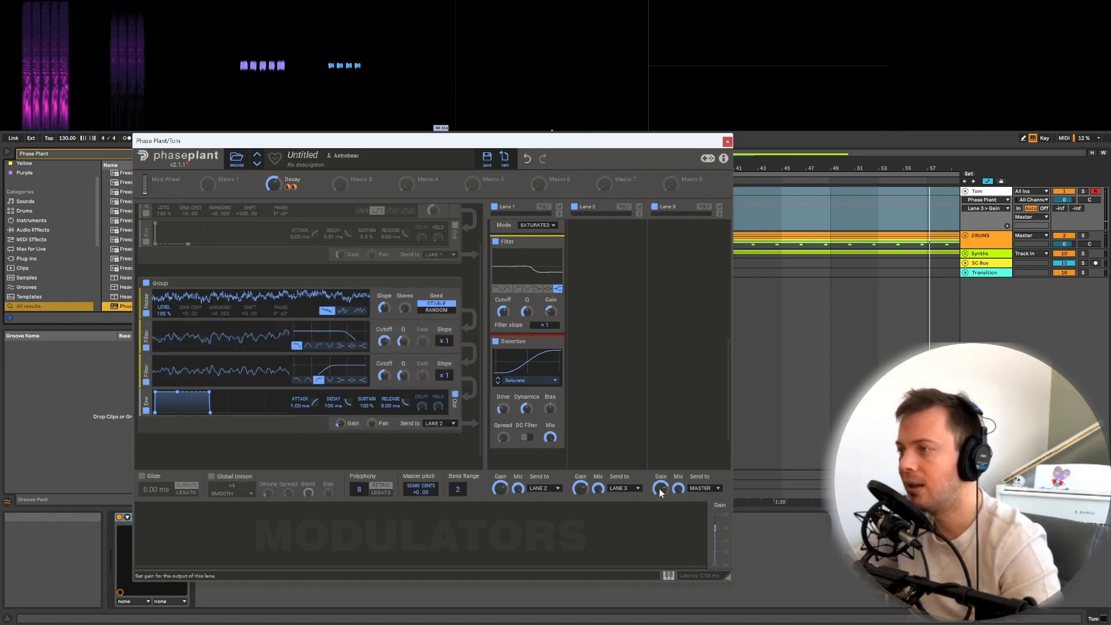
{"action": "scroll", "coordinate": [219, 258], "scroll_direction": "up", "scroll_amount": 1}
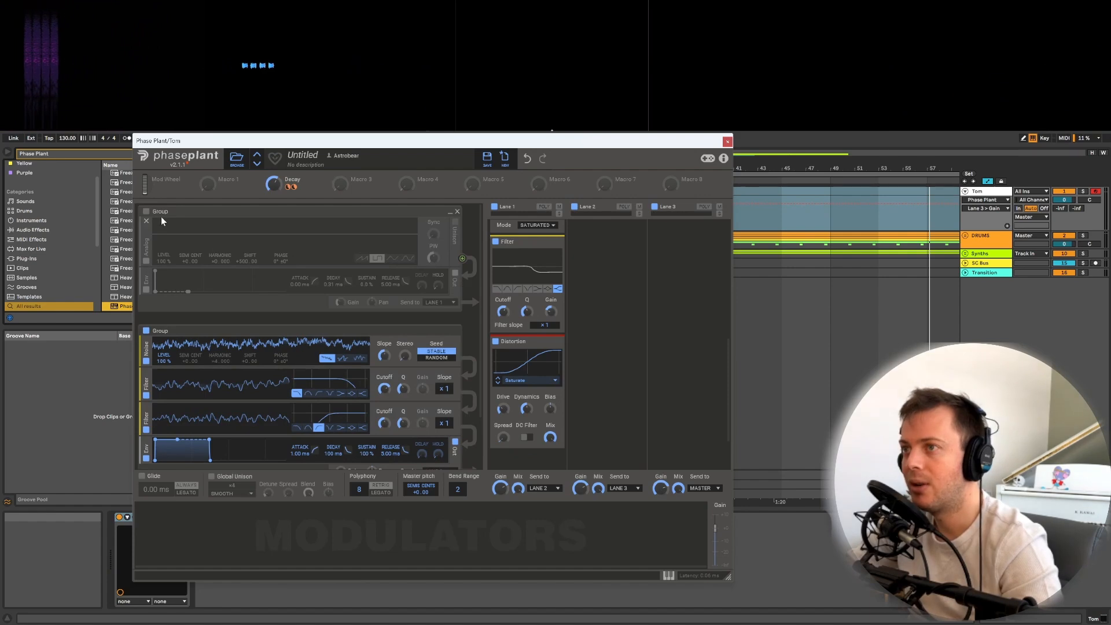
{"action": "left_click", "coordinate": [146, 211]}
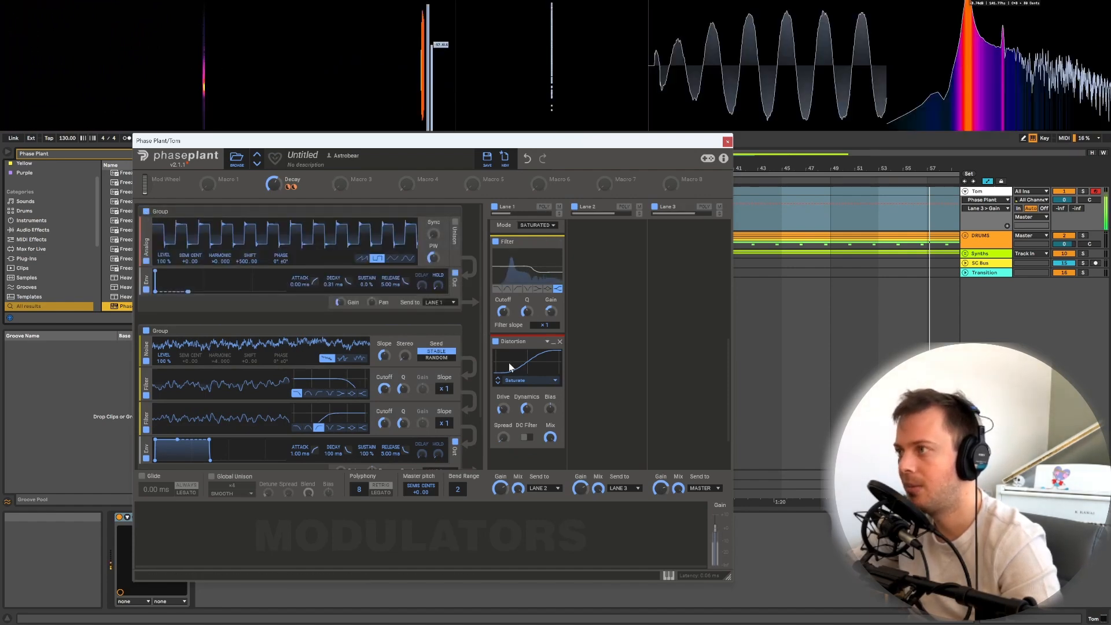
Step: Set the noise envelope's sustain to 0.0 % and decay to 29.9 ms, and fine-tune the noise group's output gain
{"action": "scroll", "coordinate": [404, 387], "scroll_direction": "down", "scroll_amount": 1}
{"action": "scroll", "coordinate": [404, 386], "scroll_direction": "down", "scroll_amount": 2}
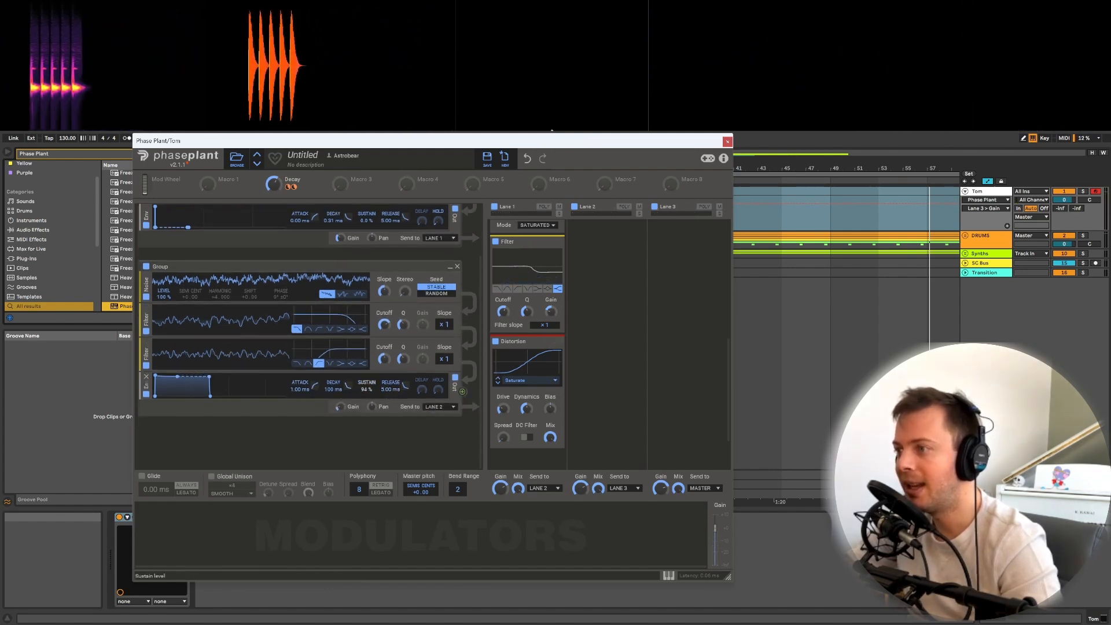
{"action": "left_click_drag", "start_coordinate": [366, 390], "coordinate": [366, 463]}
{"action": "left_click_drag", "start_coordinate": [333, 389], "coordinate": [333, 405]}
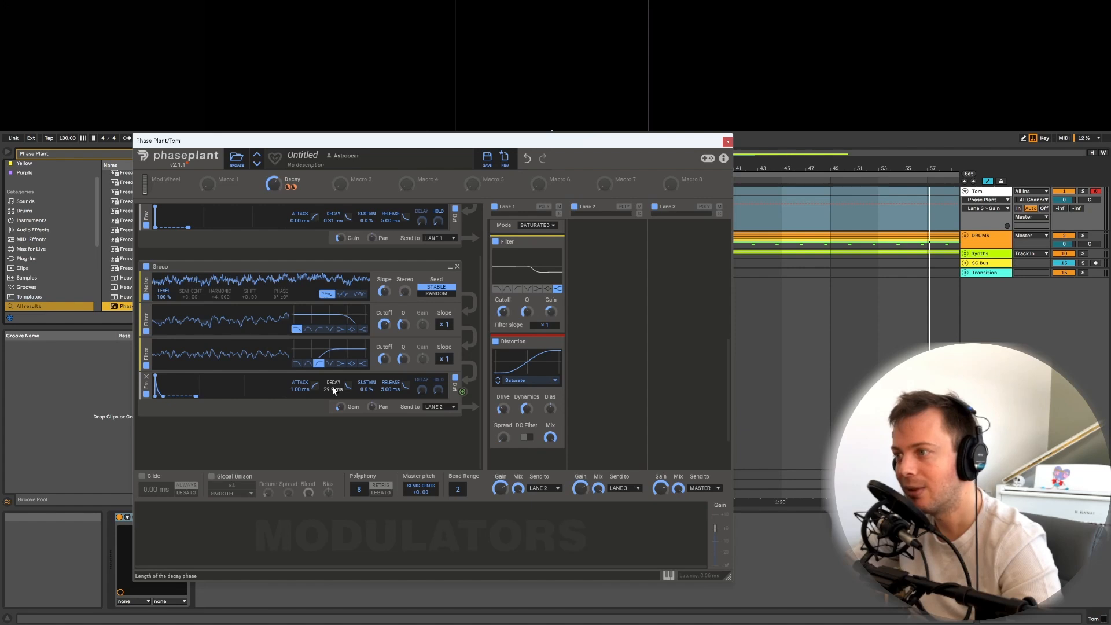
{"action": "left_click_drag", "start_coordinate": [340, 407], "coordinate": [339, 412]}
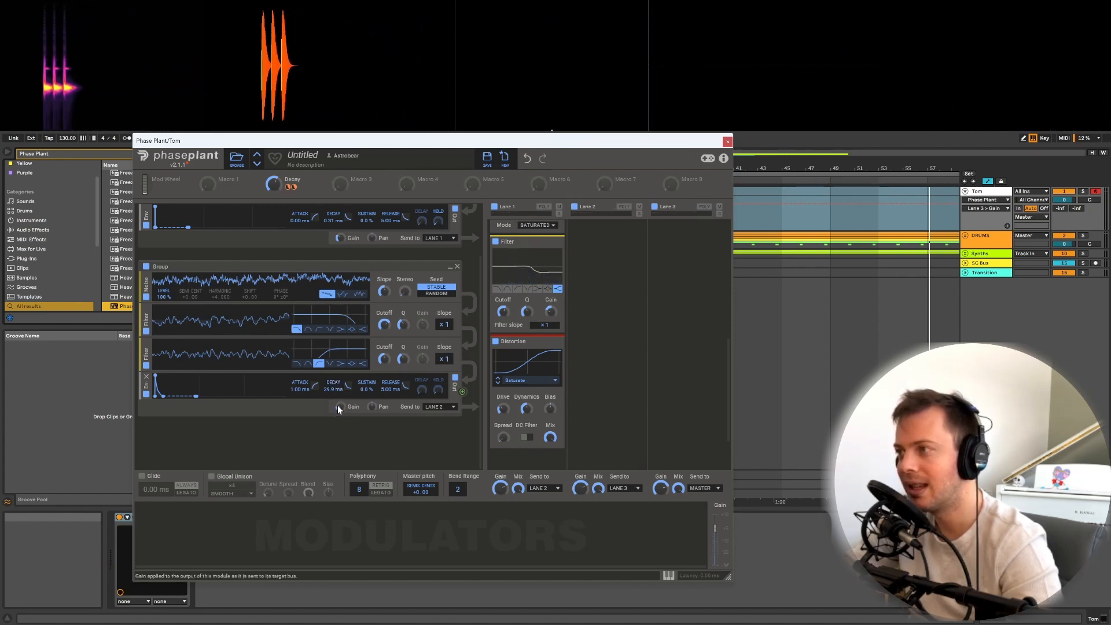
{"action": "left_click_drag", "start_coordinate": [338, 406], "coordinate": [338, 408]}
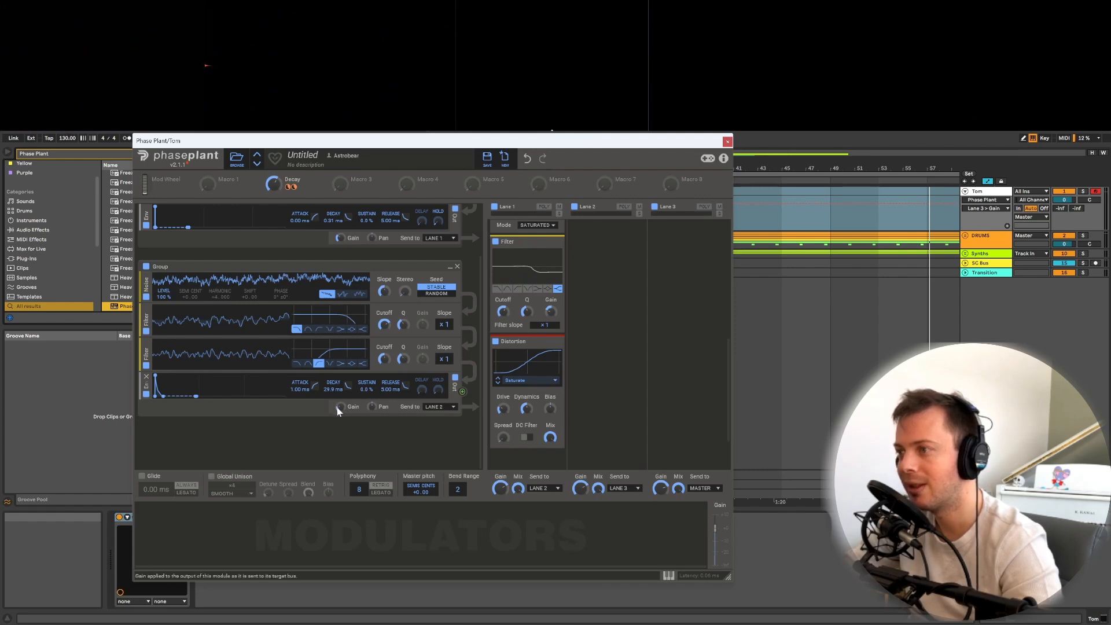
{"action": "scroll", "coordinate": [286, 228], "scroll_direction": "up", "scroll_amount": 2}
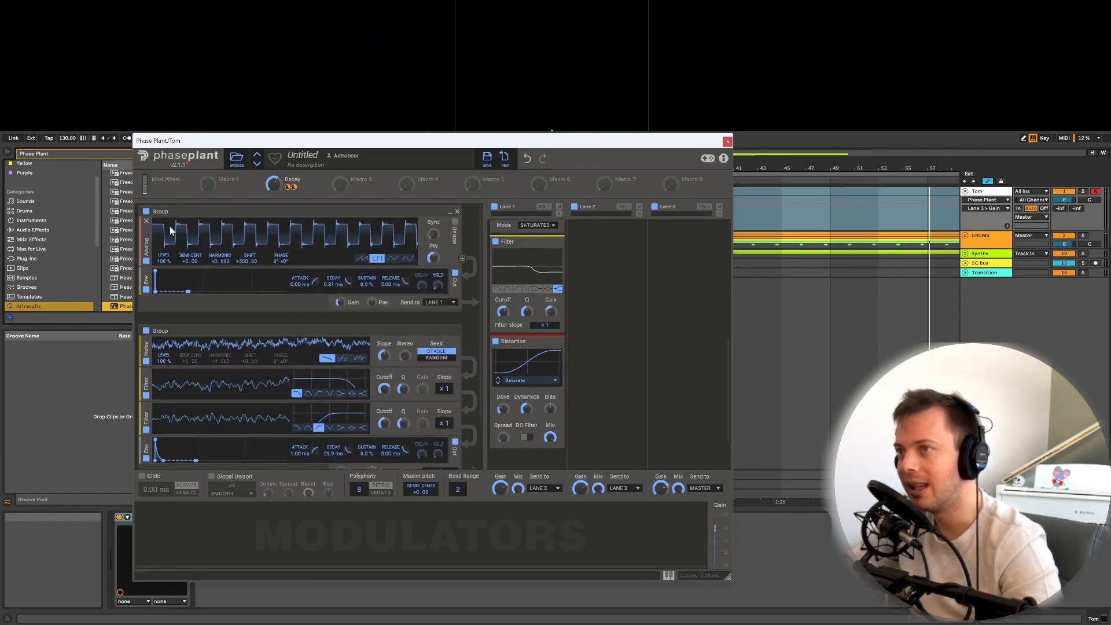
{"action": "scroll", "coordinate": [315, 316], "scroll_direction": "down", "scroll_amount": 2}
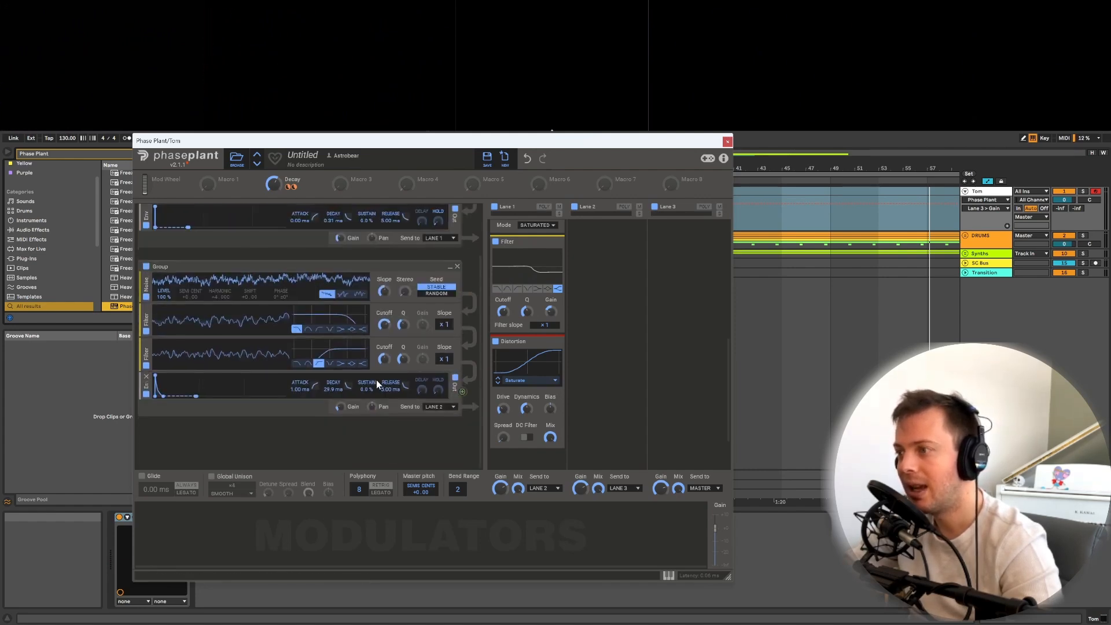
{"action": "scroll", "coordinate": [419, 299], "scroll_direction": "up", "scroll_amount": 2}
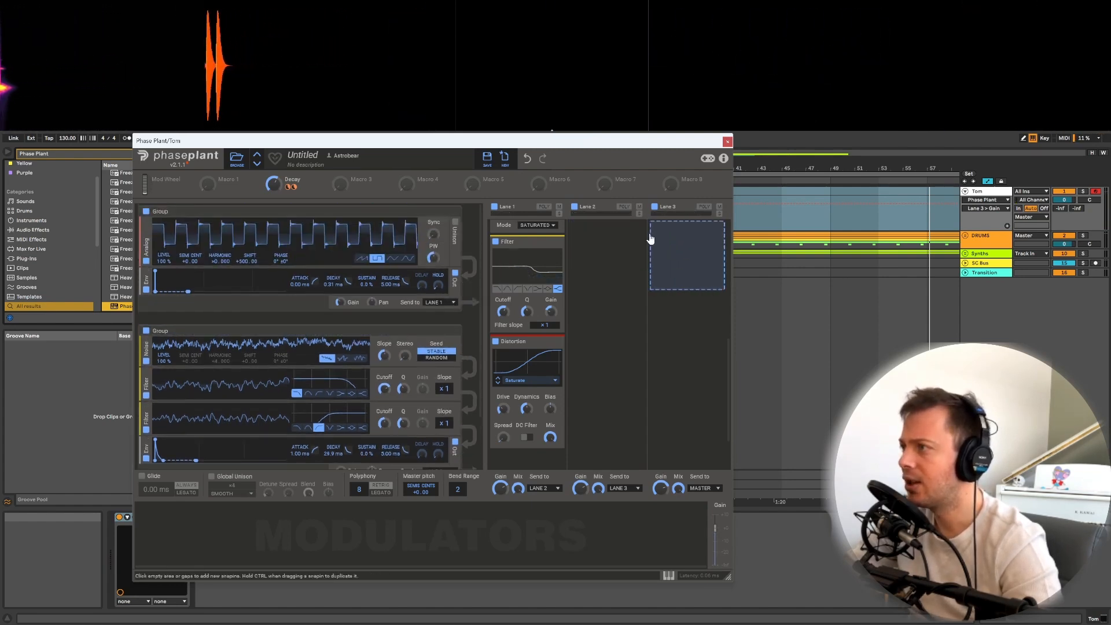
Step: Add a low-pass Filter to Lane 3 and lower its cutoff
{"action": "left_click", "coordinate": [687, 253]}
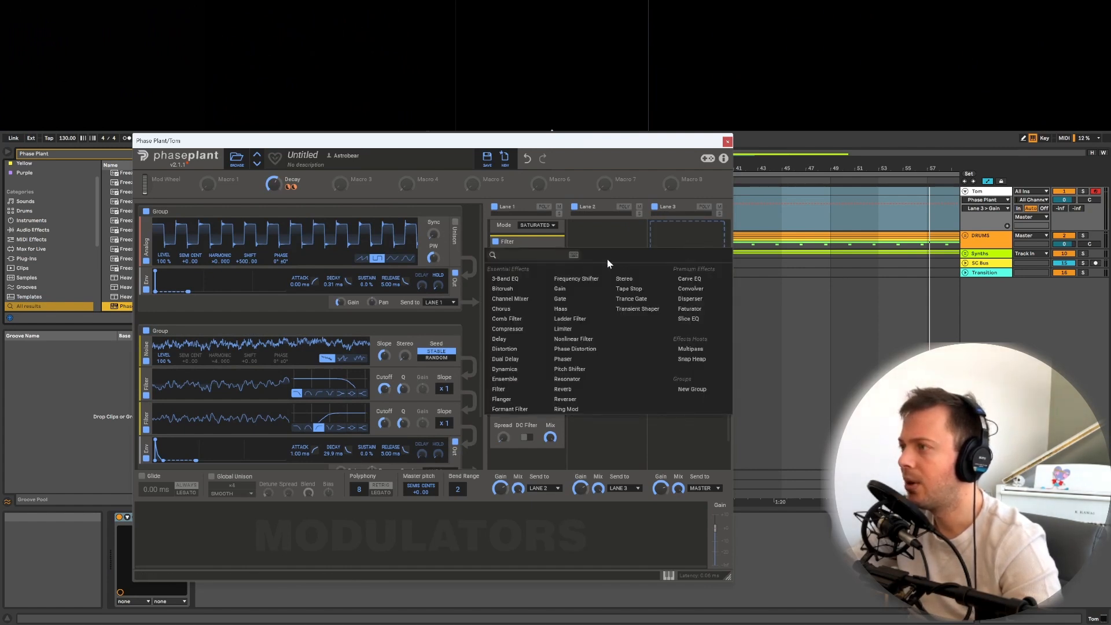
{"action": "left_click", "coordinate": [511, 392]}
{"action": "mouse_move", "coordinate": [663, 295]}
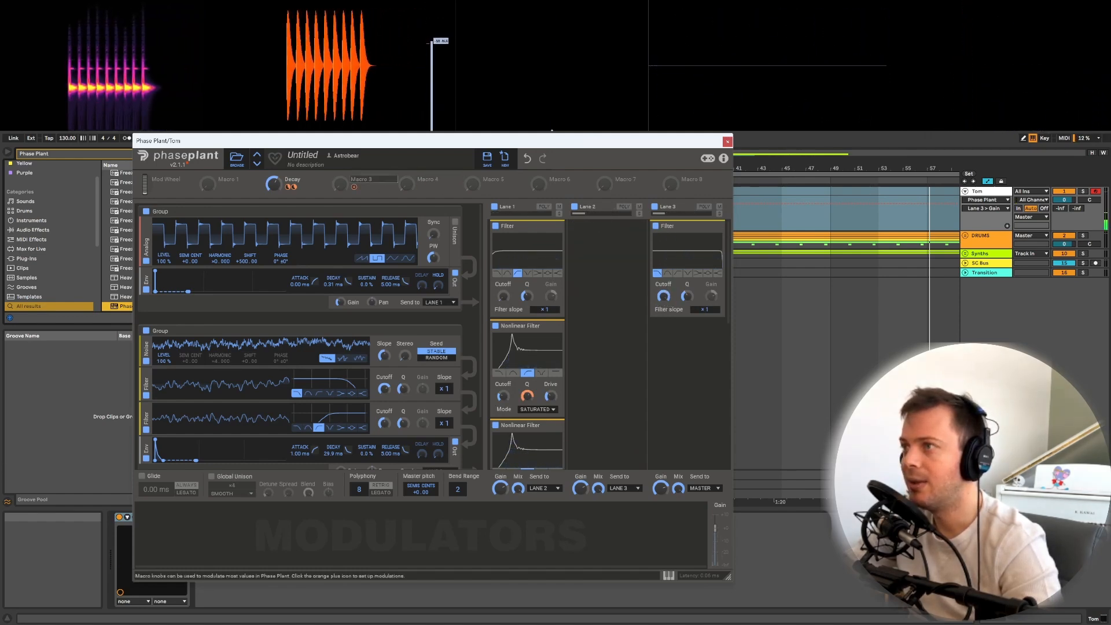
Step: Rename Macro 3 as Tone, assign it to the Lane 3 filter's cutoff, and turn the macro up
{"action": "left_click", "coordinate": [372, 179]}
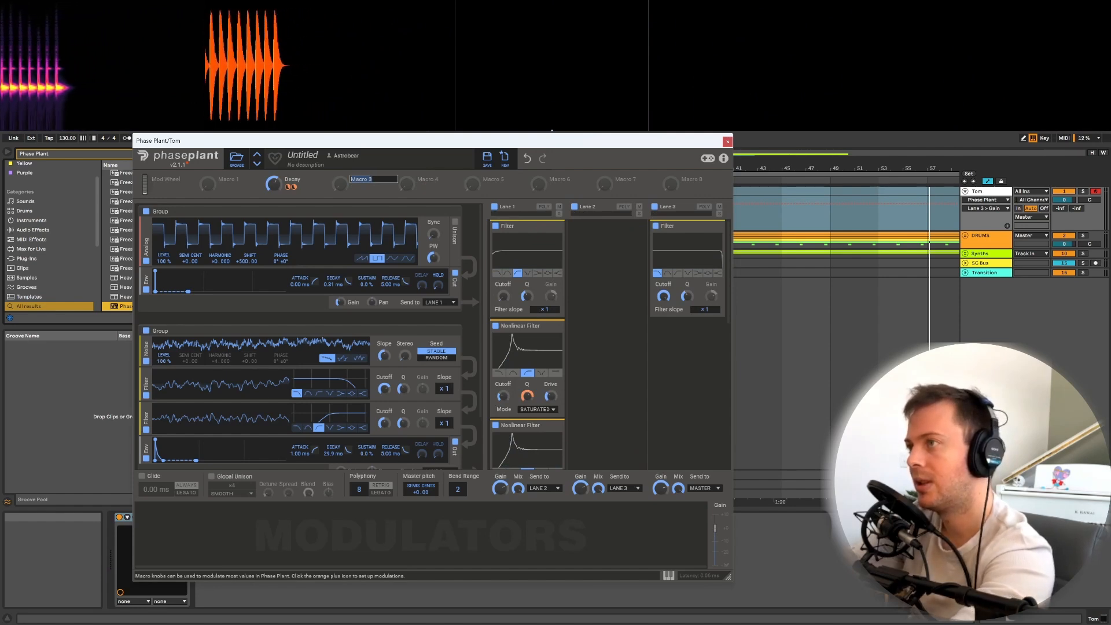
{"action": "type", "text": "Tone"}
{"action": "key", "text": "Return"}
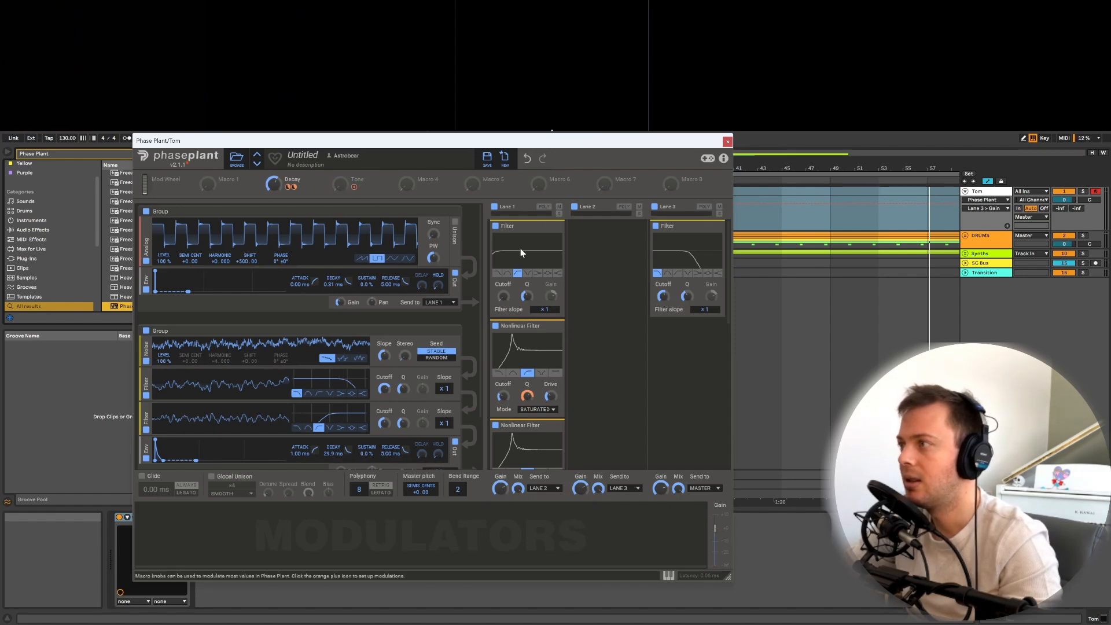
{"action": "left_click_drag", "start_coordinate": [353, 185], "coordinate": [663, 304]}
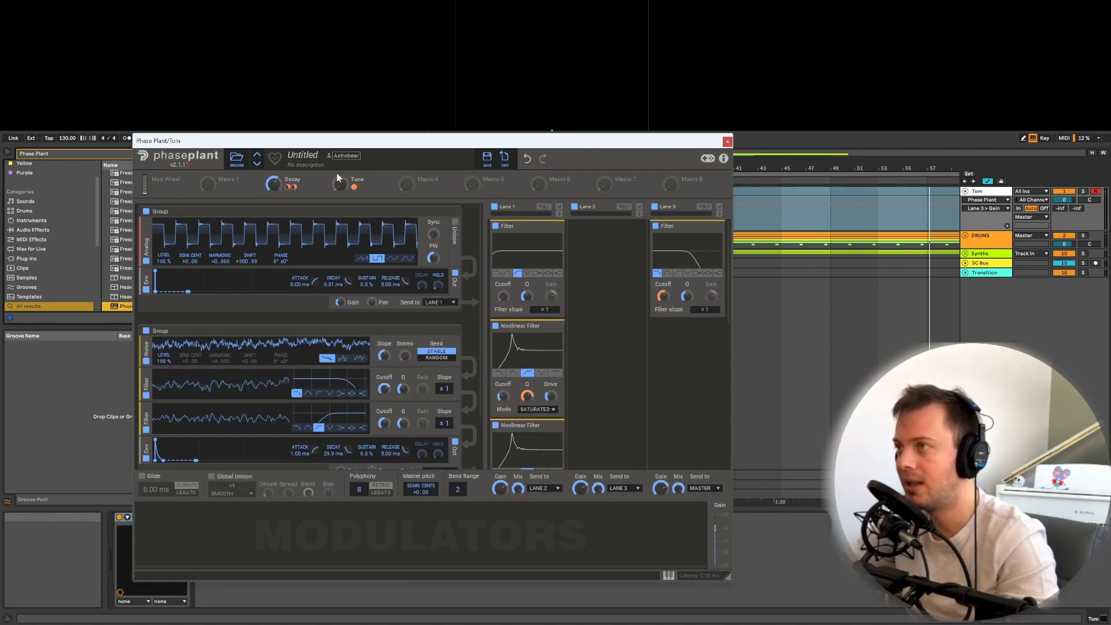
{"action": "left_click_drag", "start_coordinate": [340, 184], "coordinate": [340, 150]}
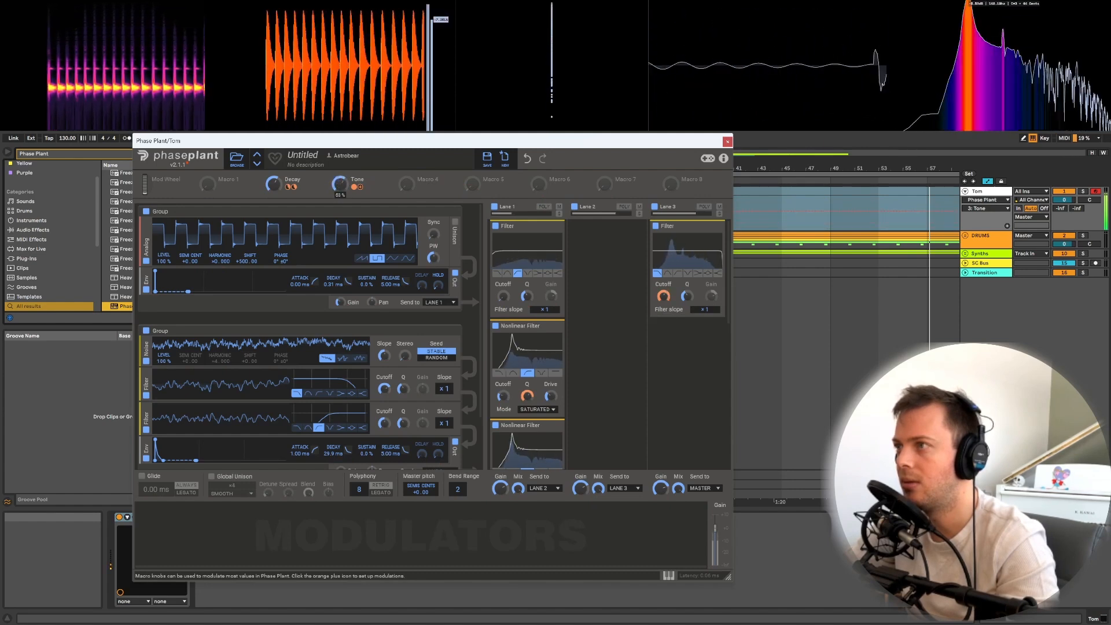
Step: Add a Distortion below the Filter in Lane 3 and set it to Foldback mode
{"action": "left_click", "coordinate": [695, 348]}
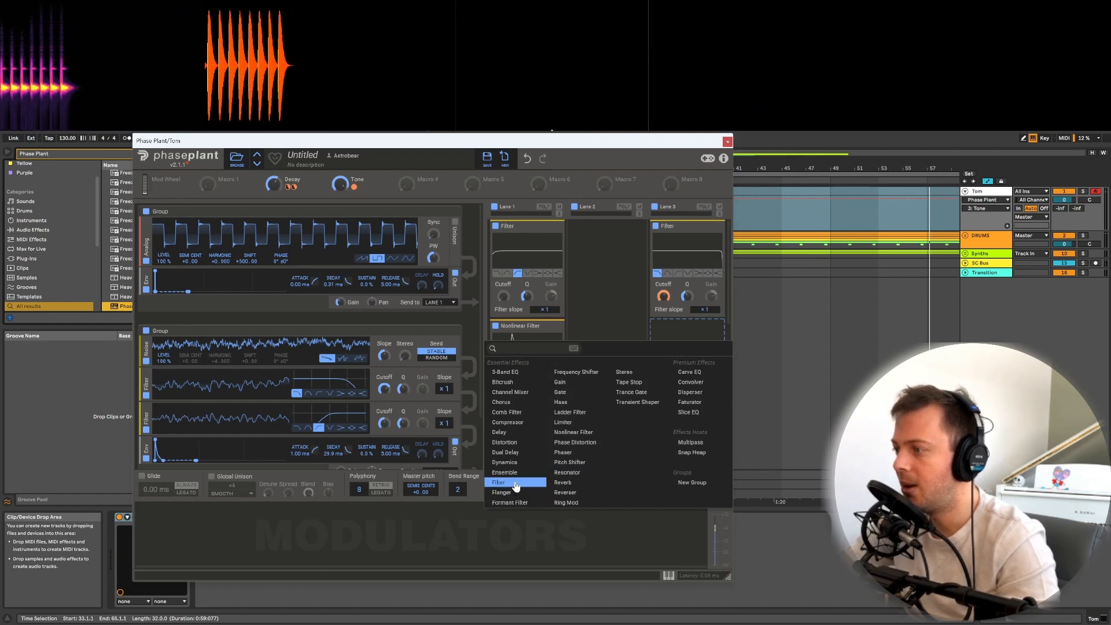
{"action": "left_click", "coordinate": [518, 443]}
{"action": "left_click", "coordinate": [690, 366]}
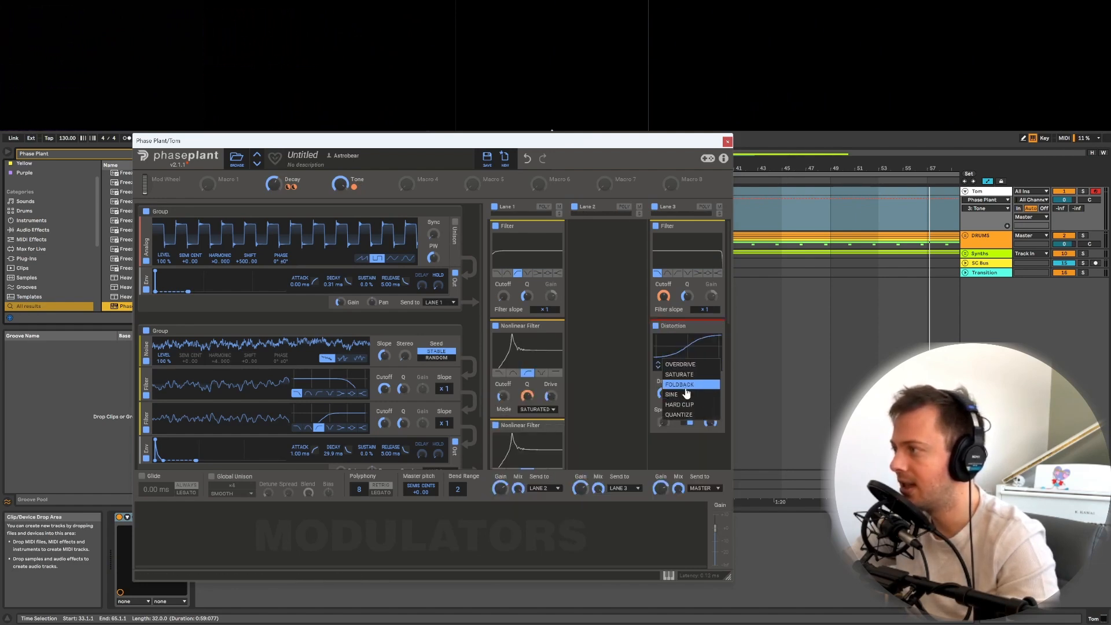
{"action": "left_click", "coordinate": [686, 385]}
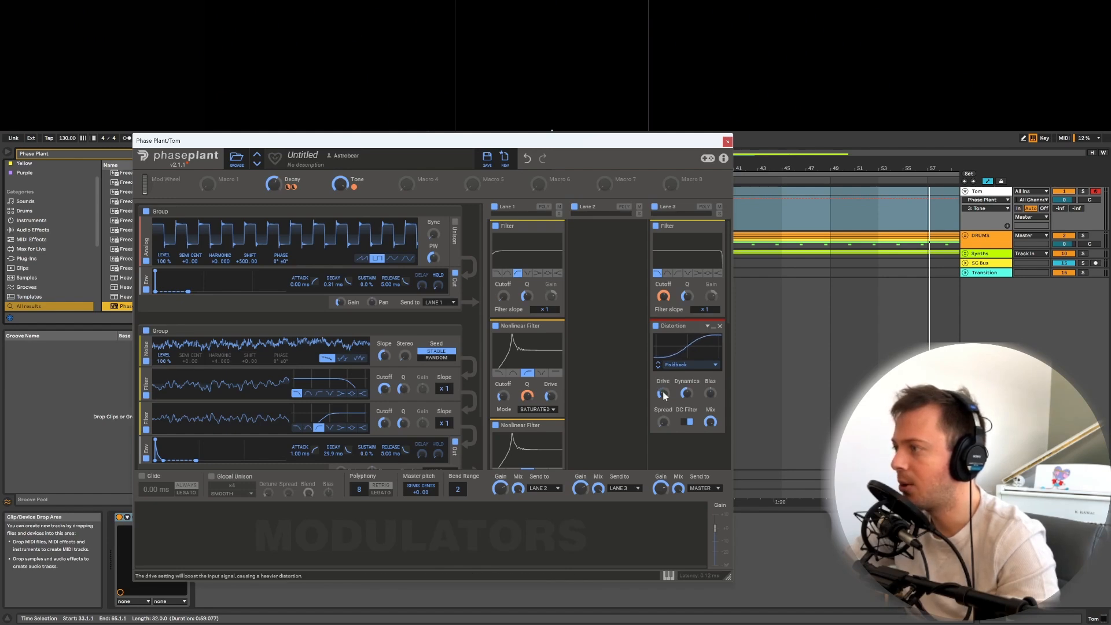
Step: Rename Macro 4 as Drive, assign it to the Lane 3 Distortion's drive, and adjust the modulation range
{"action": "left_click", "coordinate": [434, 180]}
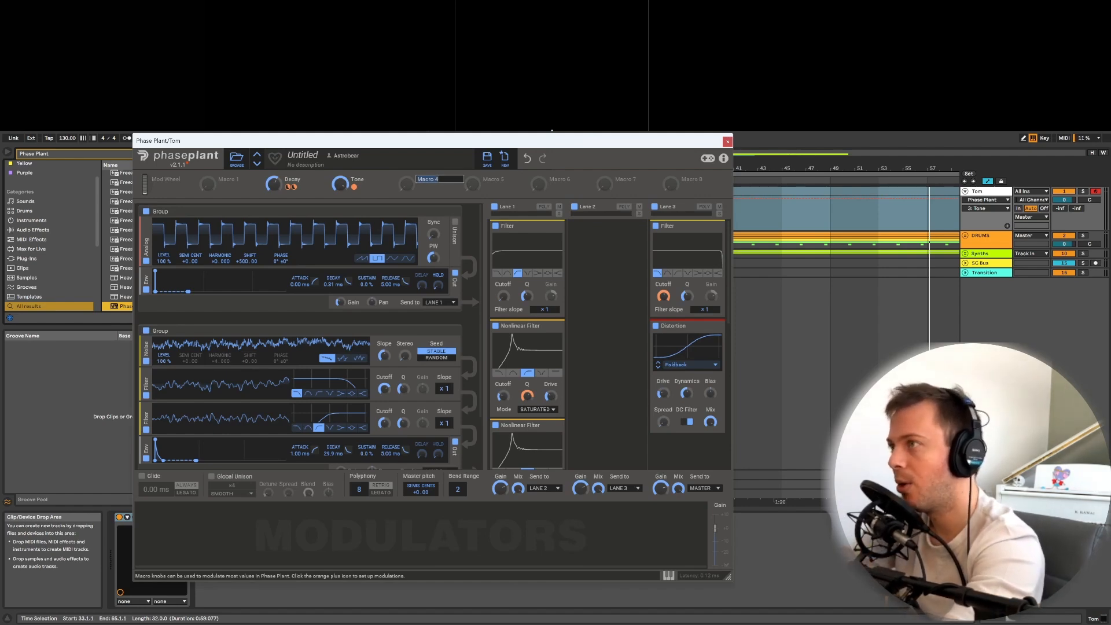
{"action": "type", "text": "Drive"}
{"action": "key", "text": "Return"}
{"action": "left_click", "coordinate": [420, 188]}
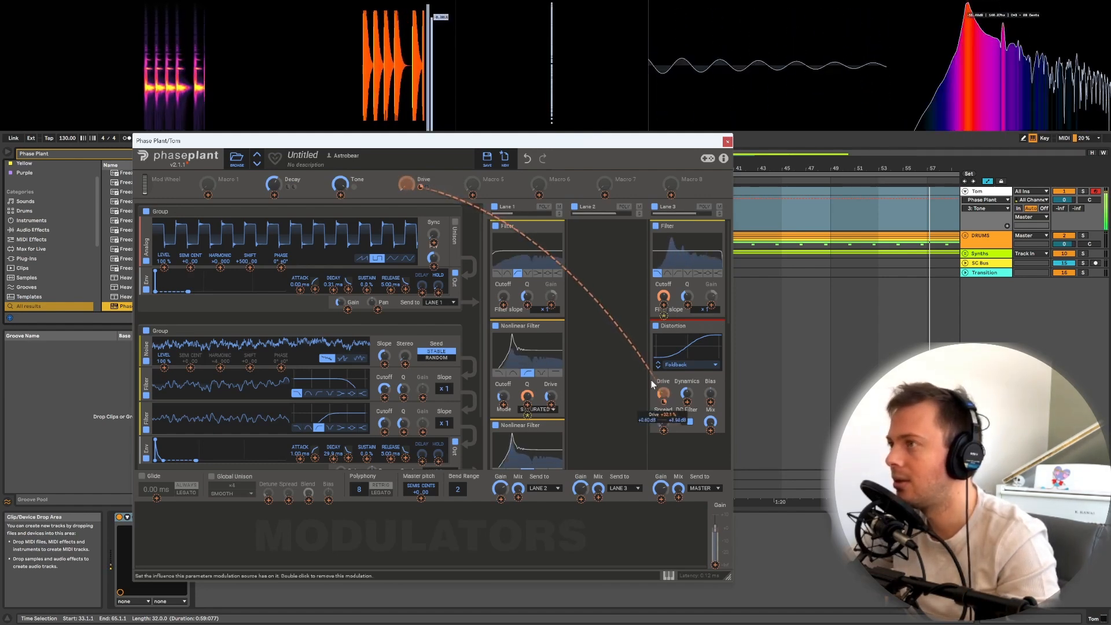
{"action": "left_click_drag", "start_coordinate": [663, 393], "coordinate": [664, 403]}
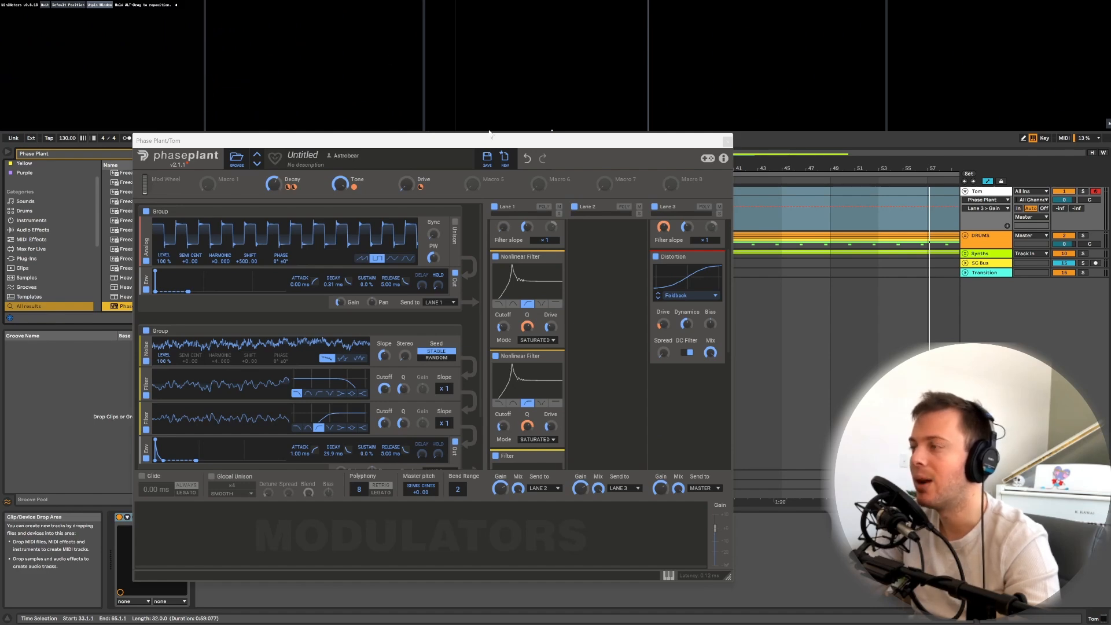
Step: Add a Dynamics effect below the Distortion in Lane 3, adjust its compression curve, and compare the sound with it bypassed
{"action": "left_click", "coordinate": [690, 394]}
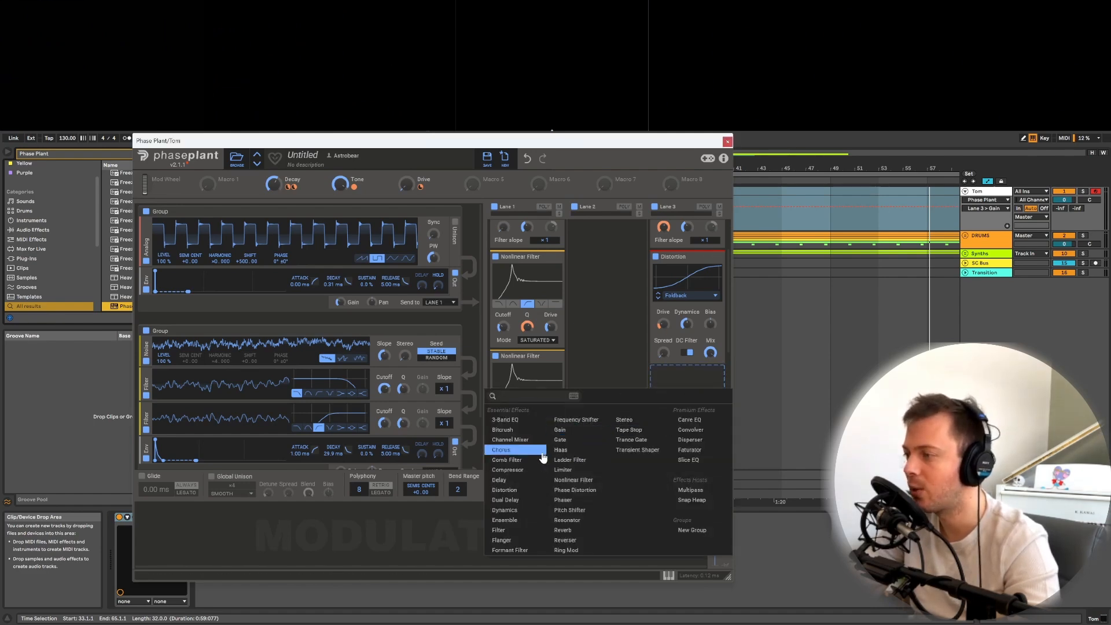
{"action": "left_click", "coordinate": [517, 510]}
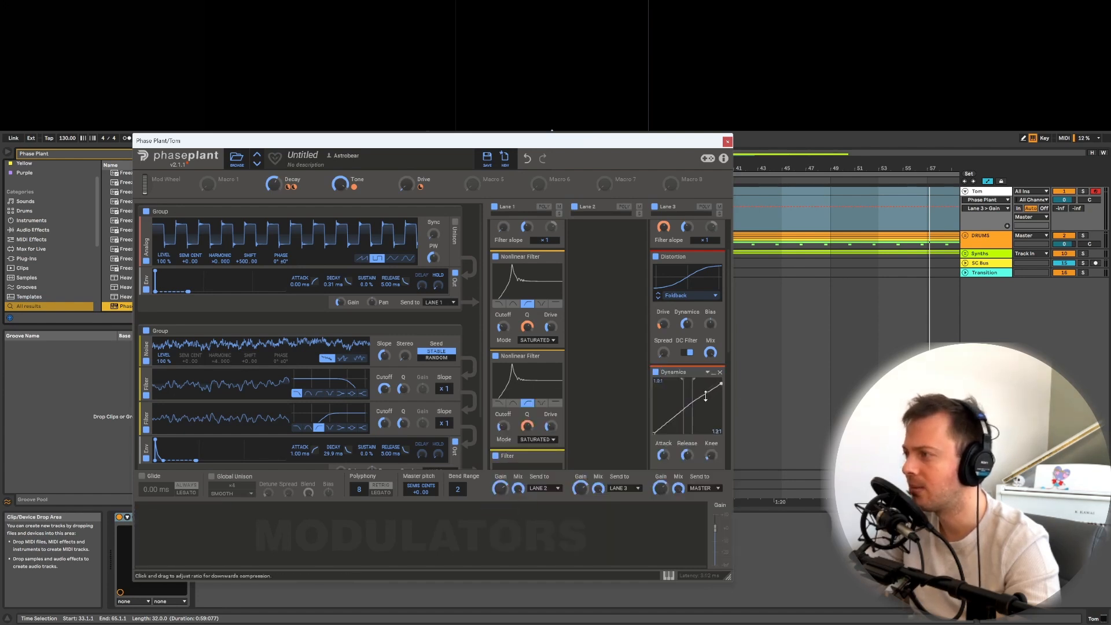
{"action": "left_click_drag", "start_coordinate": [702, 394], "coordinate": [665, 420]}
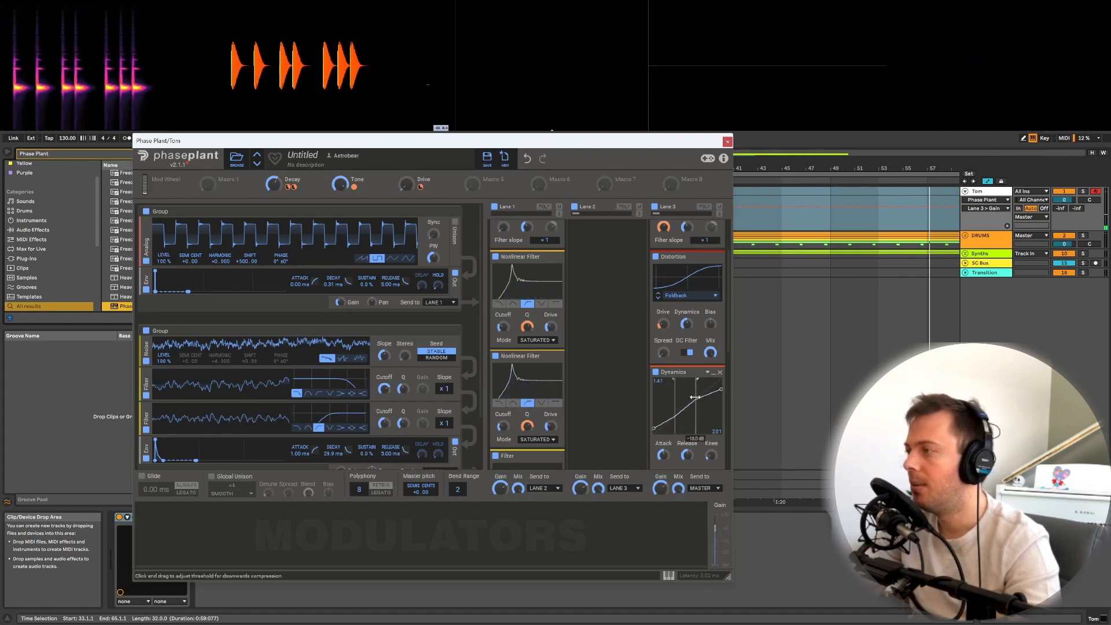
{"action": "left_click", "coordinate": [657, 373]}
{"action": "left_click", "coordinate": [656, 373]}
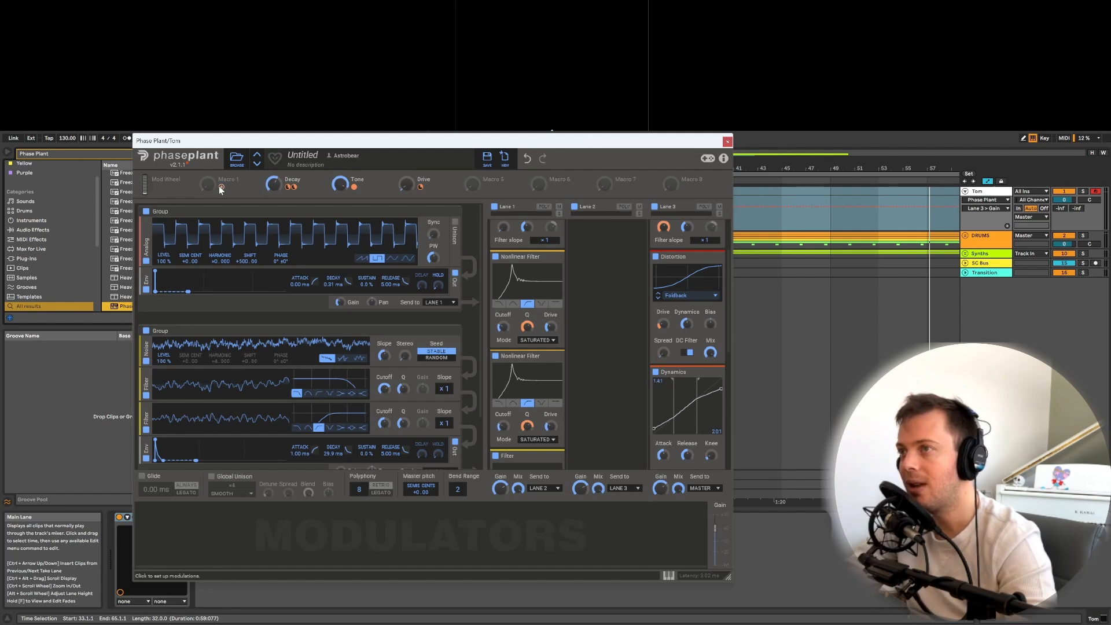
Step: Assign Macro 1 to the cutoffs of both Nonlinear Filters in Lane 1 and tune it against the arrangement's playback
{"action": "left_click_drag", "start_coordinate": [222, 187], "coordinate": [503, 327]}
{"action": "left_click_drag", "start_coordinate": [212, 182], "coordinate": [212, 150]}
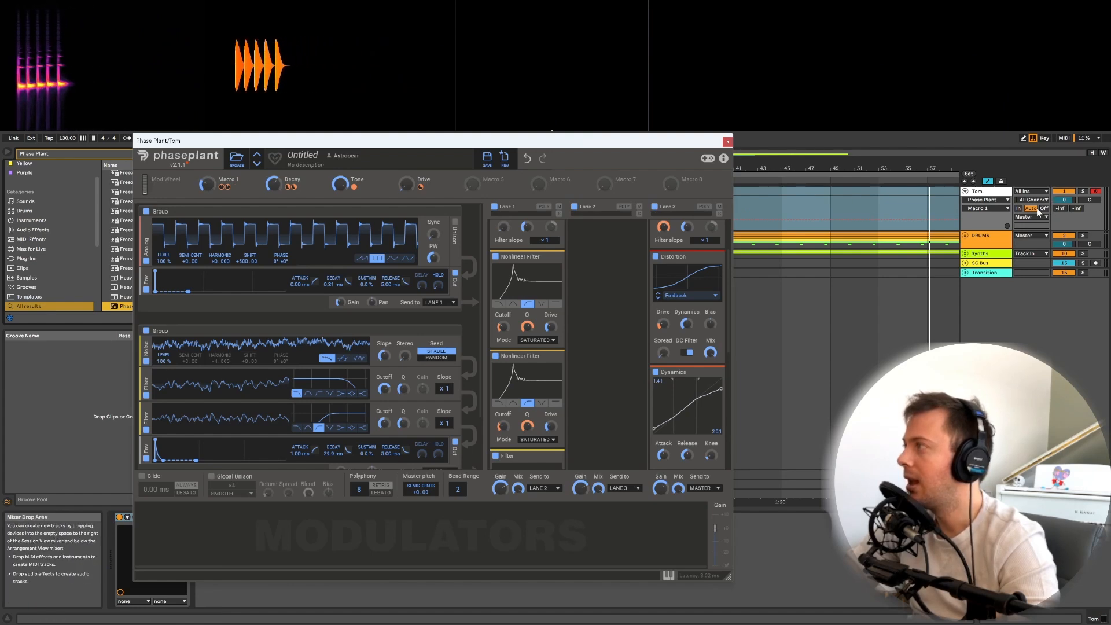
{"action": "left_click", "coordinate": [992, 238]}
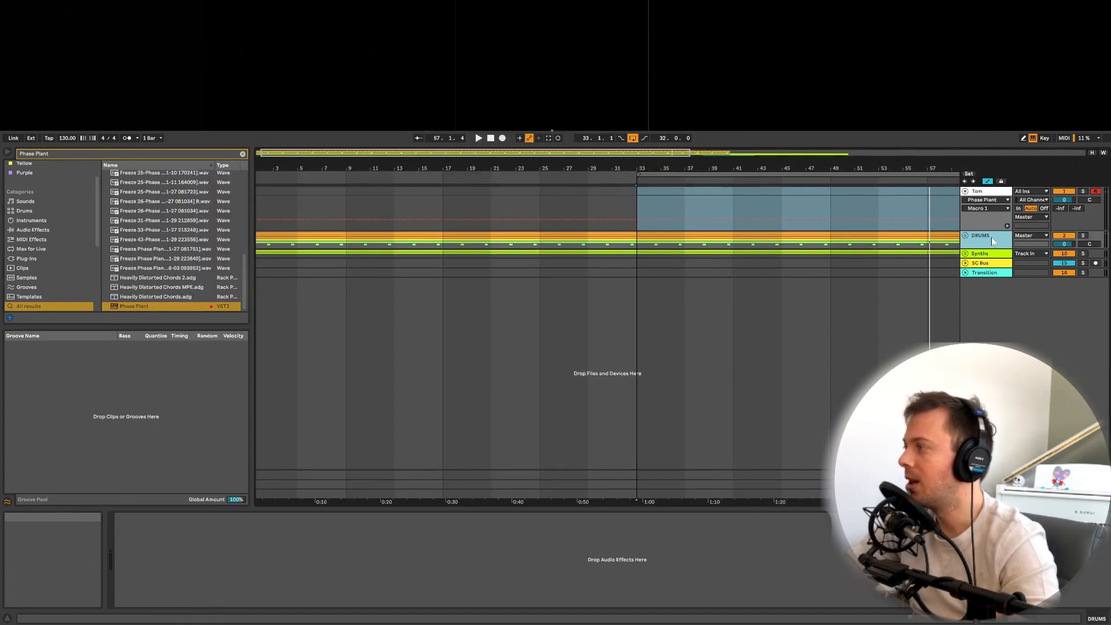
{"action": "key", "text": "space"}
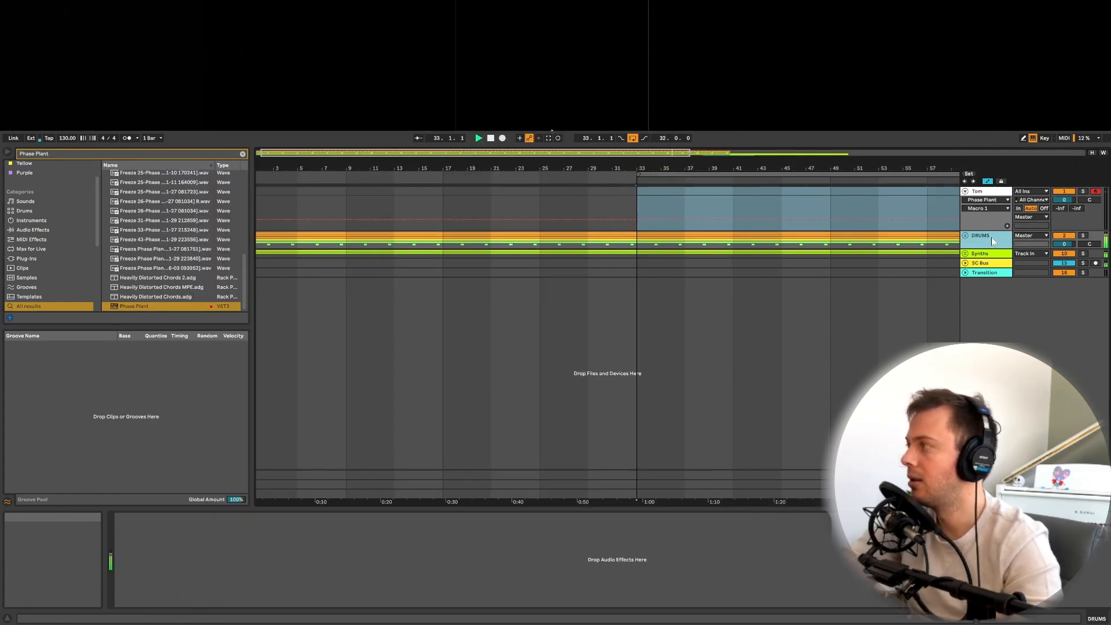
{"action": "left_click", "coordinate": [1001, 276]}
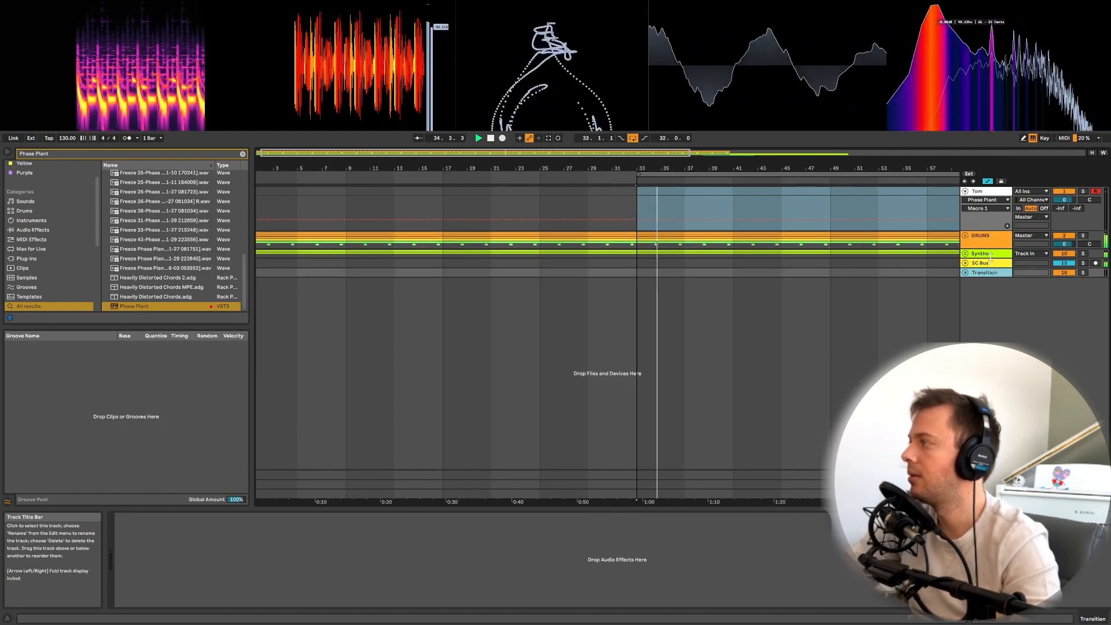
{"action": "left_click", "coordinate": [984, 191]}
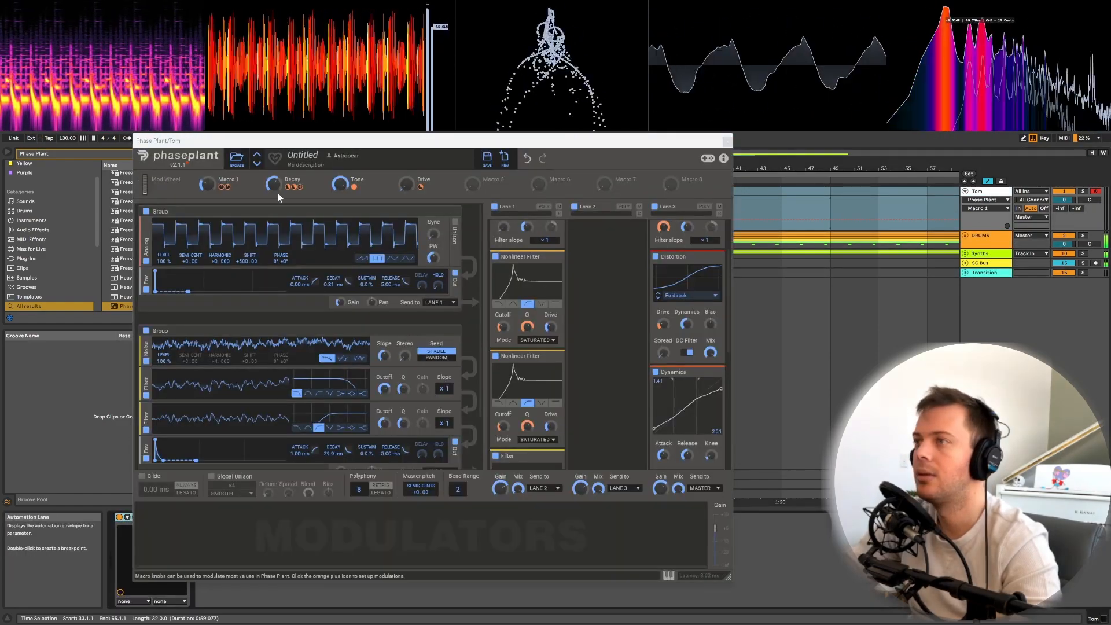
{"action": "left_click_drag", "start_coordinate": [205, 186], "coordinate": [205, 190]}
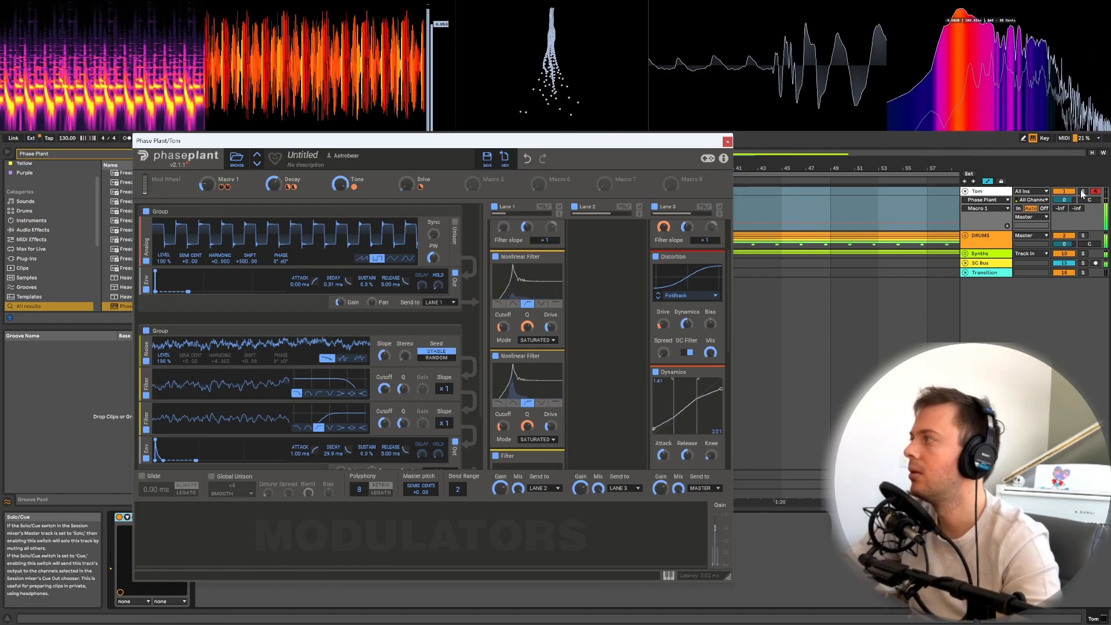
Step: Solo the Tom track and fine-tune Macro 1 while checking the tom's pitch on the spectrum analyser
{"action": "left_click", "coordinate": [1067, 192]}
{"action": "left_click", "coordinate": [202, 187]}
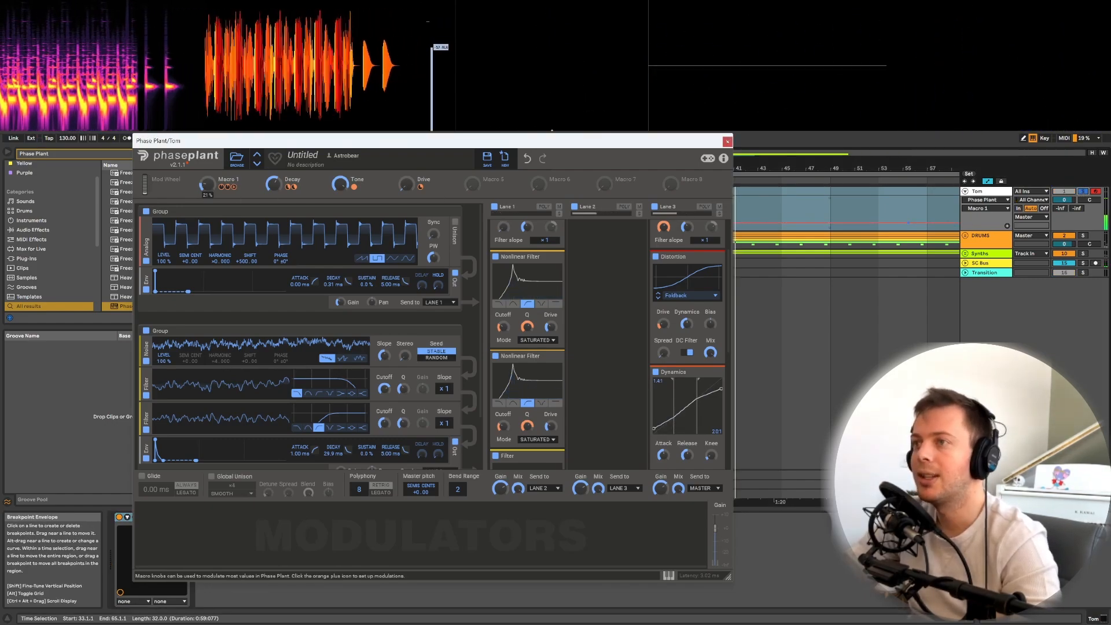
{"action": "left_click", "coordinate": [974, 40]}
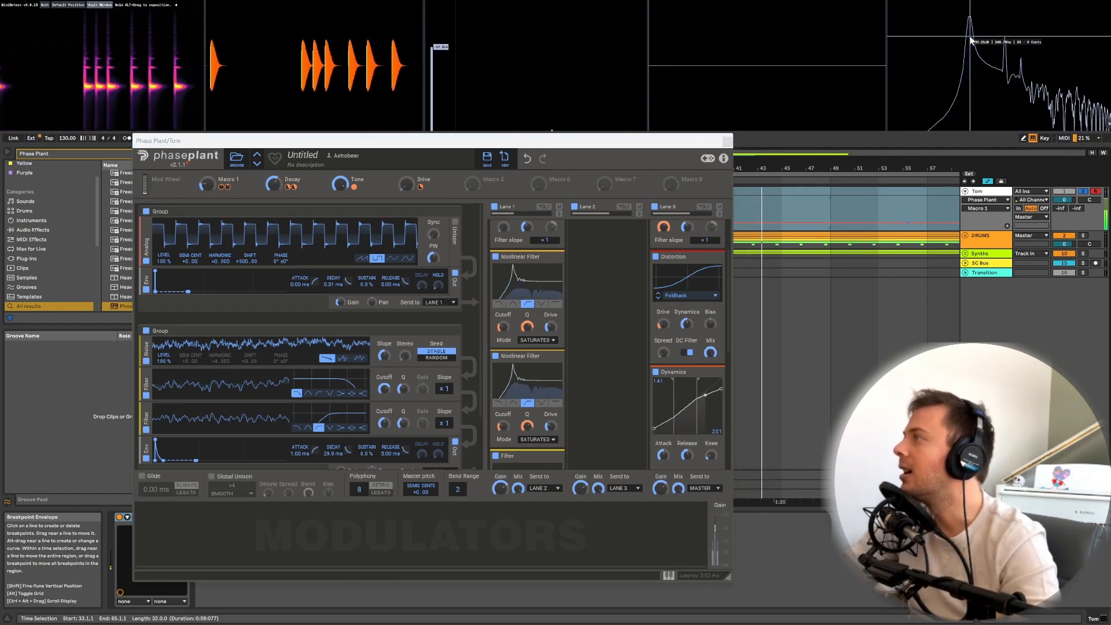
{"action": "mouse_move", "coordinate": [205, 186]}
{"action": "left_mouse_down"}
{"action": "mouse_move", "coordinate": [205, 173]}
{"action": "mouse_move", "coordinate": [206, 197]}
{"action": "left_mouse_up"}
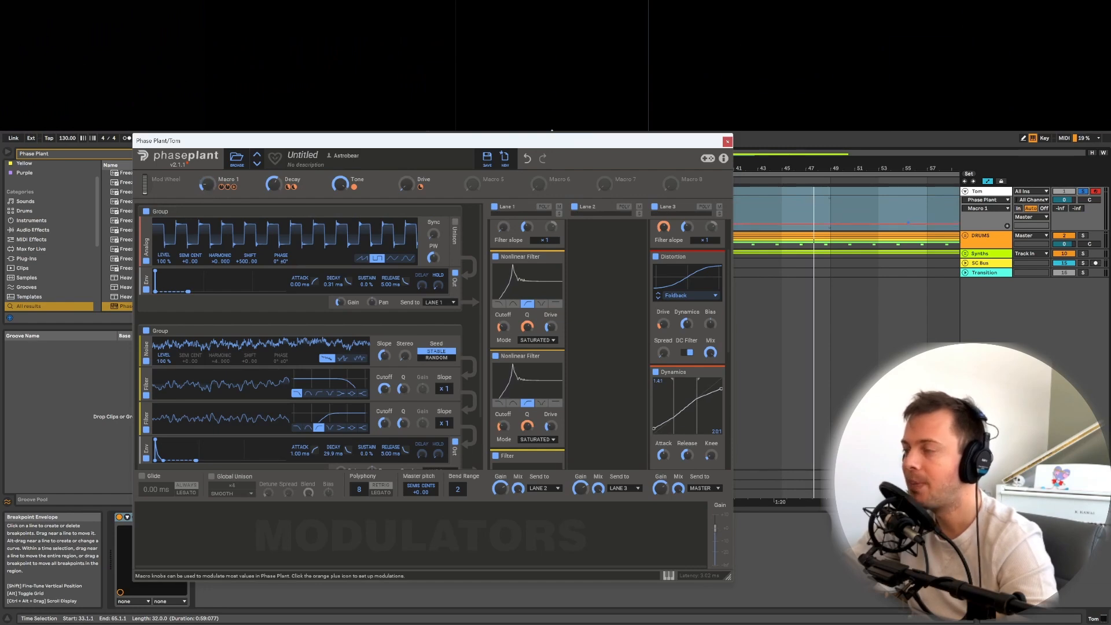
Step: Remove the filter cutoff modulations from Macro 1
{"action": "mouse_move", "coordinate": [221, 187]}
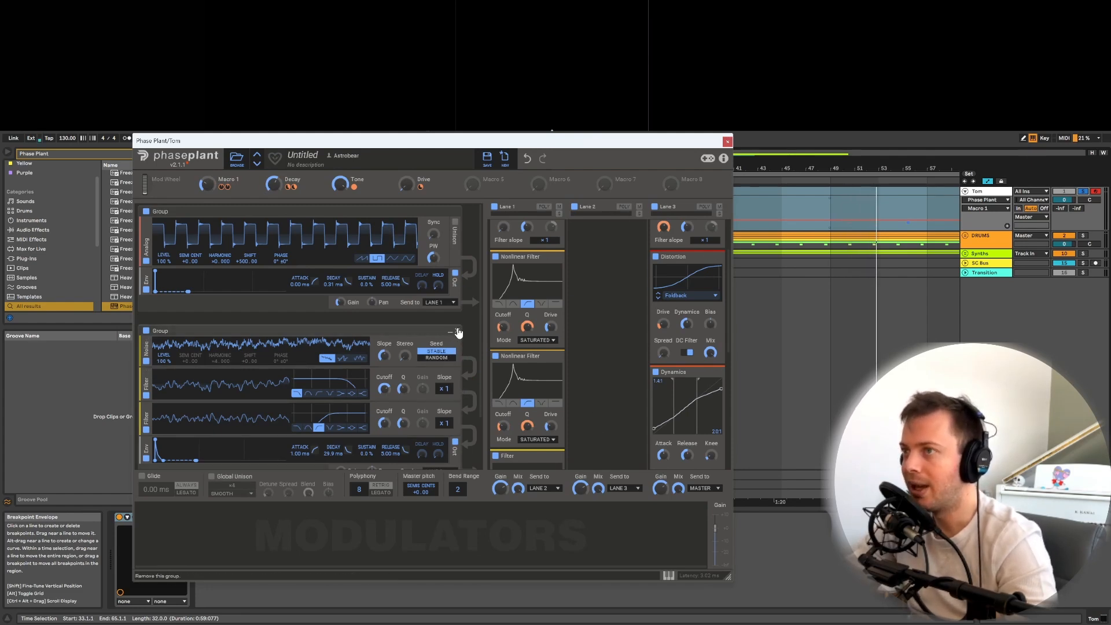
{"action": "left_click", "coordinate": [797, 400]}
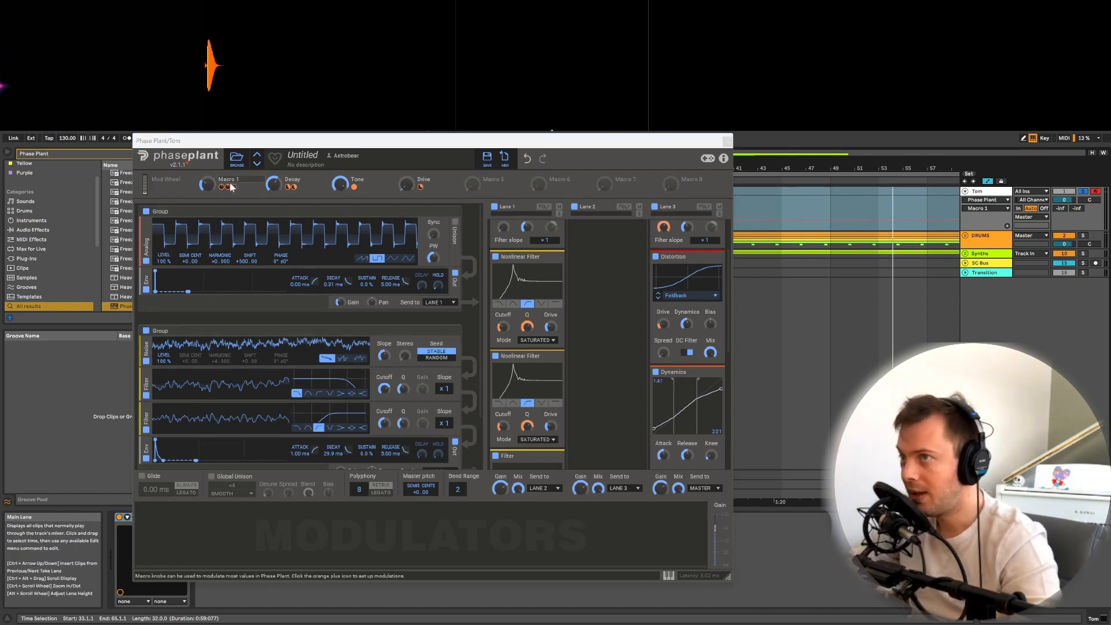
{"action": "left_click", "coordinate": [221, 186]}
{"action": "double_click", "coordinate": [220, 187]}
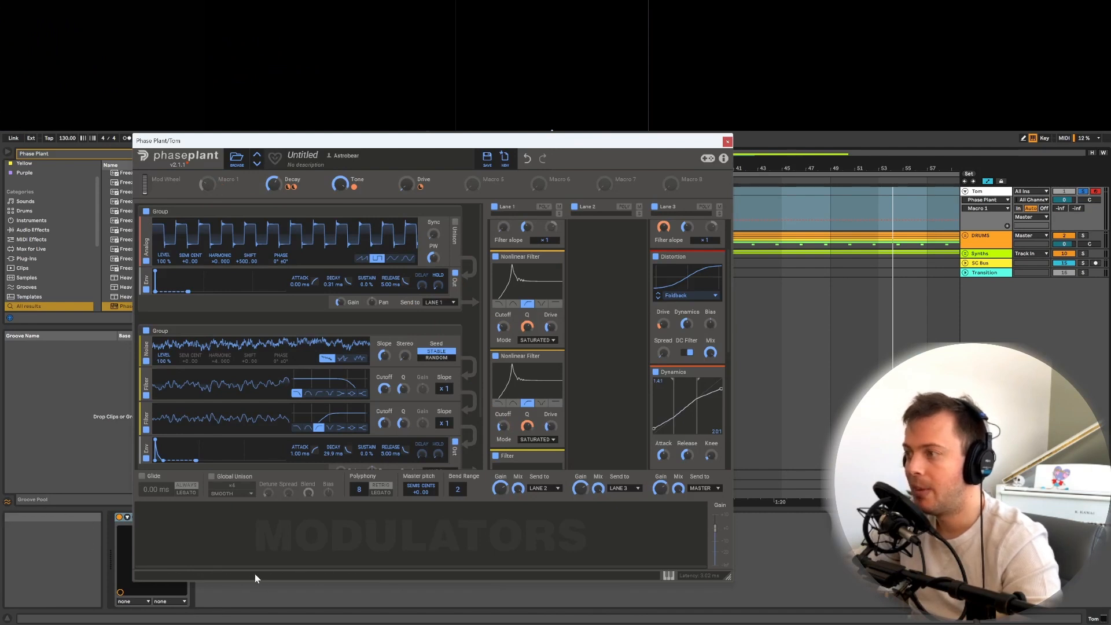
Step: Raise both Nonlinear Filter cutoffs in Lane 1, and add a Note modulator assigned to both cutoffs
{"action": "right_click", "coordinate": [504, 327]}
{"action": "left_click", "coordinate": [508, 429]}
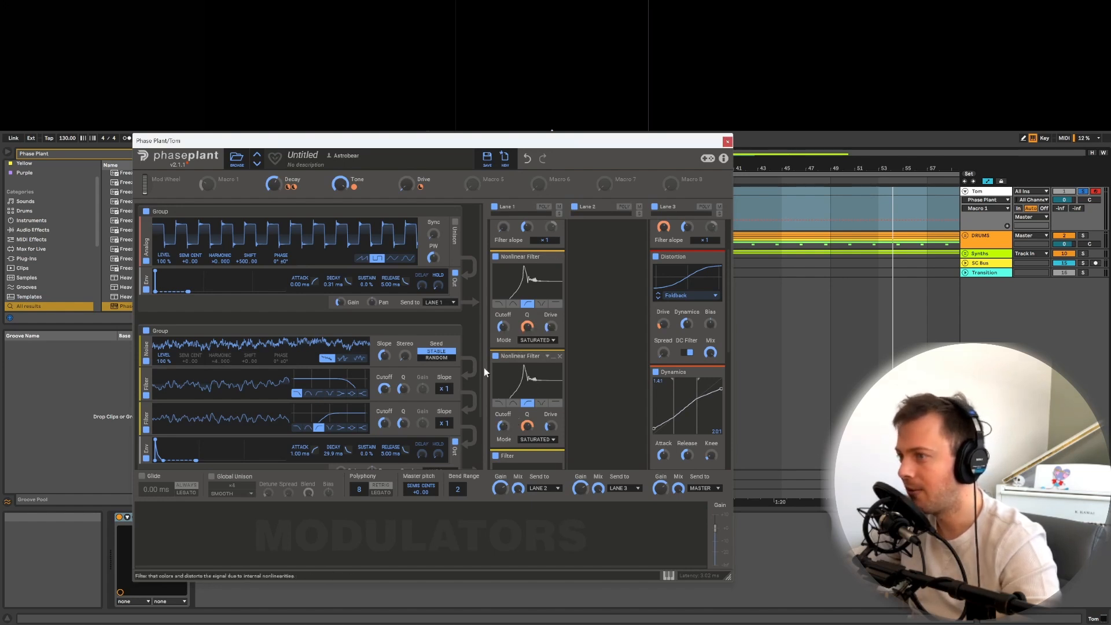
{"action": "left_click", "coordinate": [225, 544]}
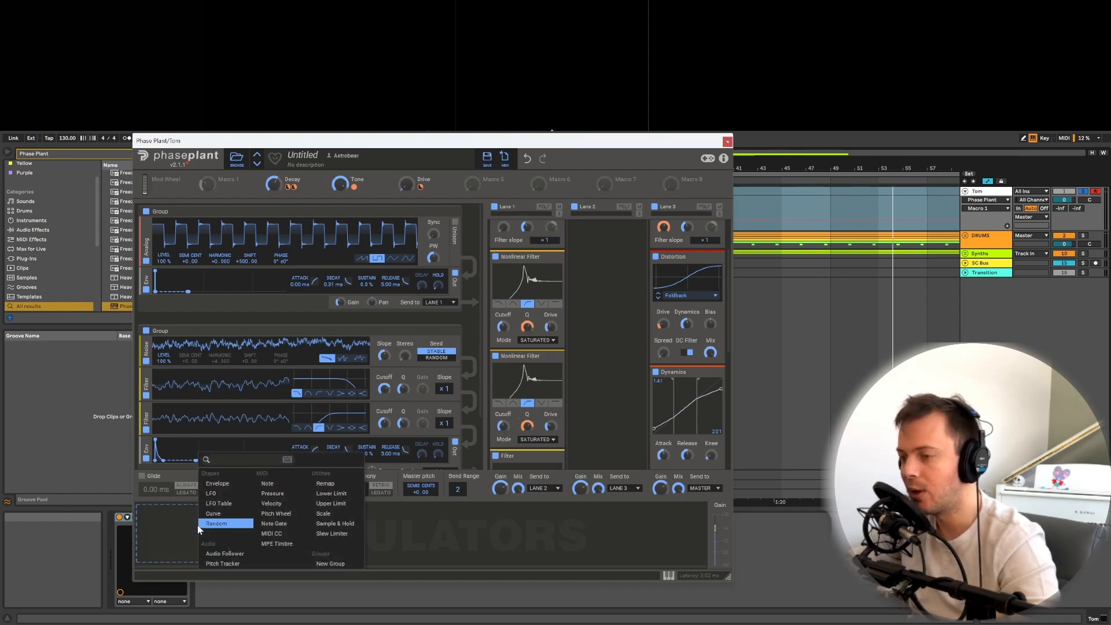
{"action": "left_click", "coordinate": [278, 484]}
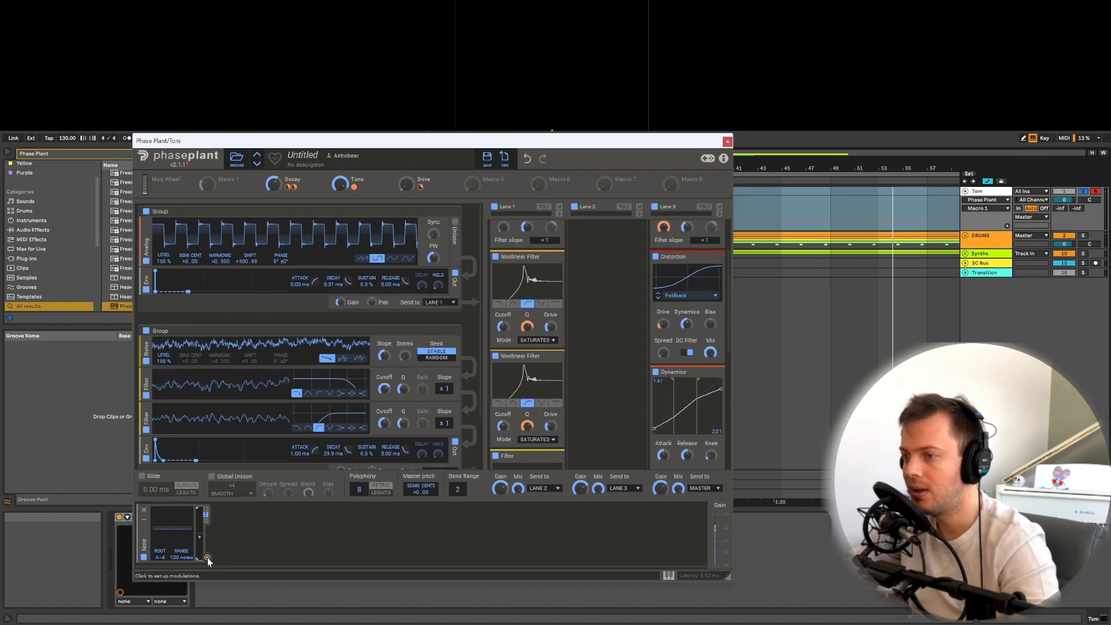
{"action": "left_click_drag", "start_coordinate": [208, 558], "coordinate": [503, 301]}
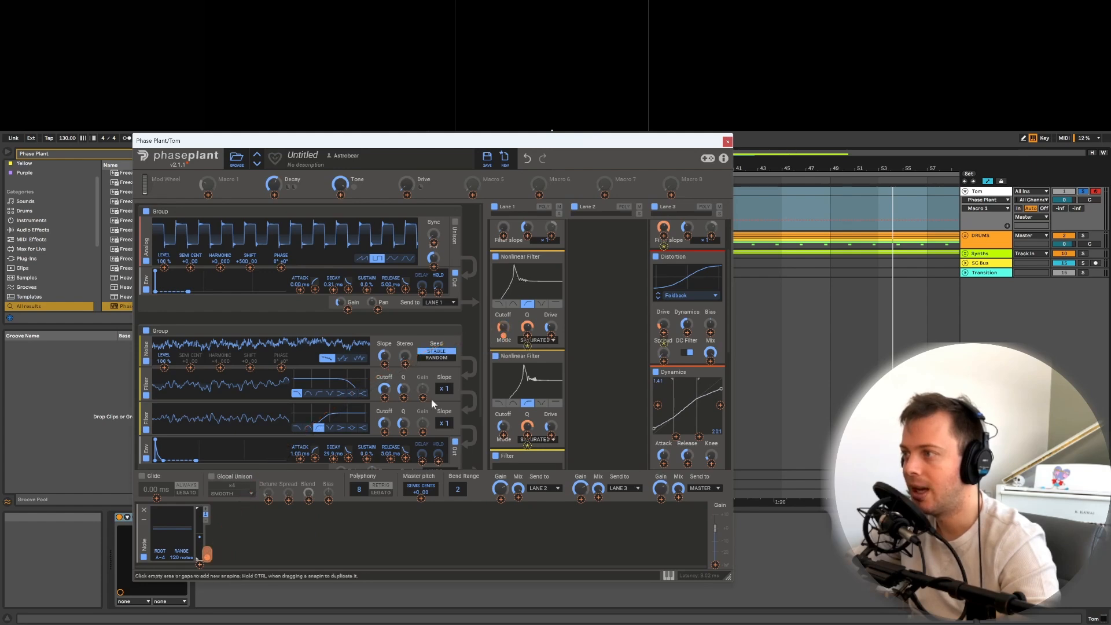
{"action": "left_click_drag", "start_coordinate": [208, 554], "coordinate": [502, 427]}
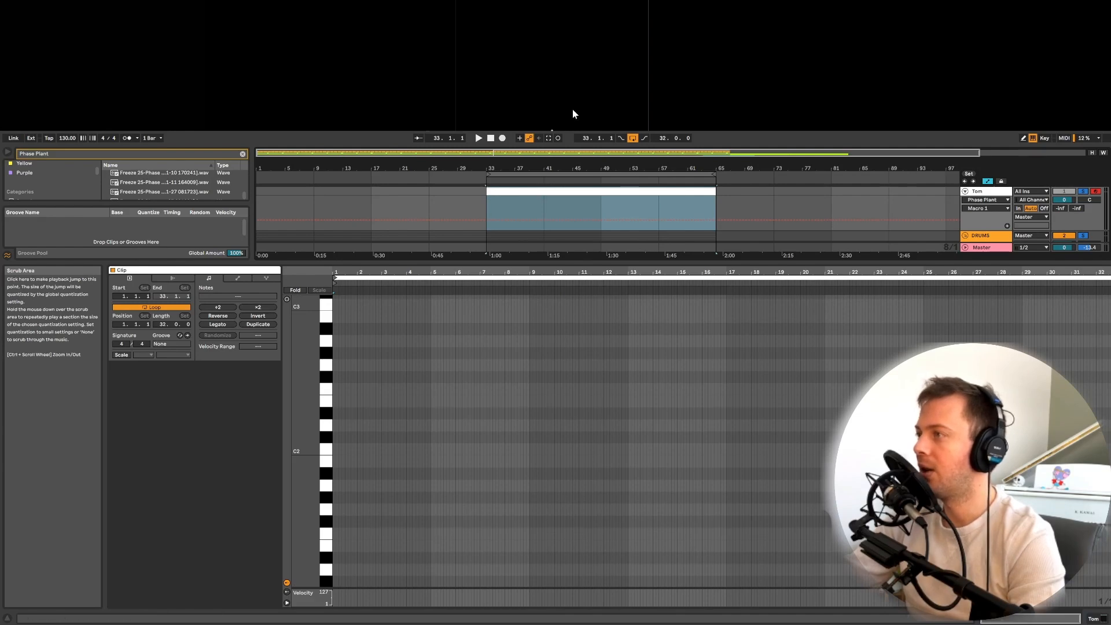
Step: Record a MIDI tom pattern on the Tom track from bar 33 of the arrangement
{"action": "left_click_drag", "start_coordinate": [531, 169], "coordinate": [498, 170]}
{"action": "left_click", "coordinate": [499, 174]}
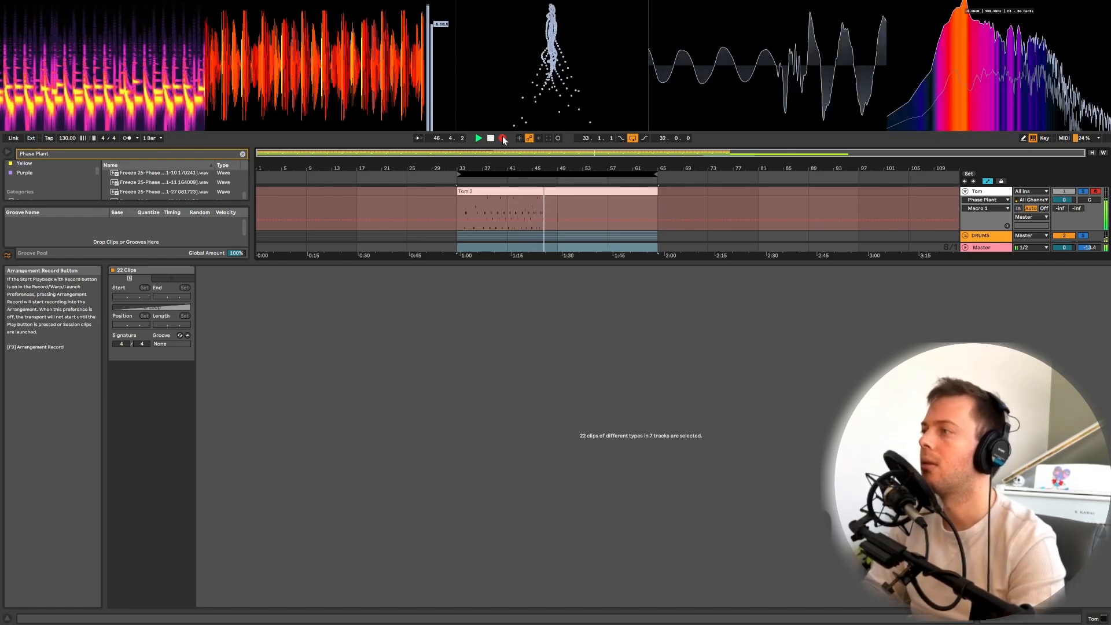
{"action": "left_click", "coordinate": [503, 139]}
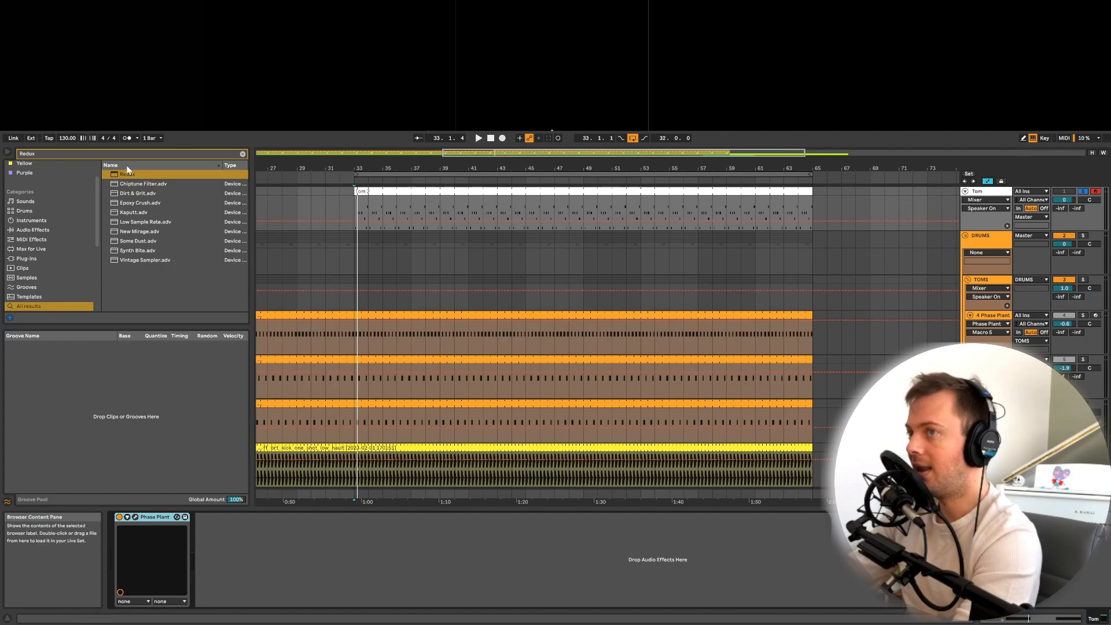
Step: Add Redux after Phase Plant on the Tom track and lower its sample rate to 2.25 kHz
{"action": "left_click_drag", "start_coordinate": [132, 174], "coordinate": [298, 164]}
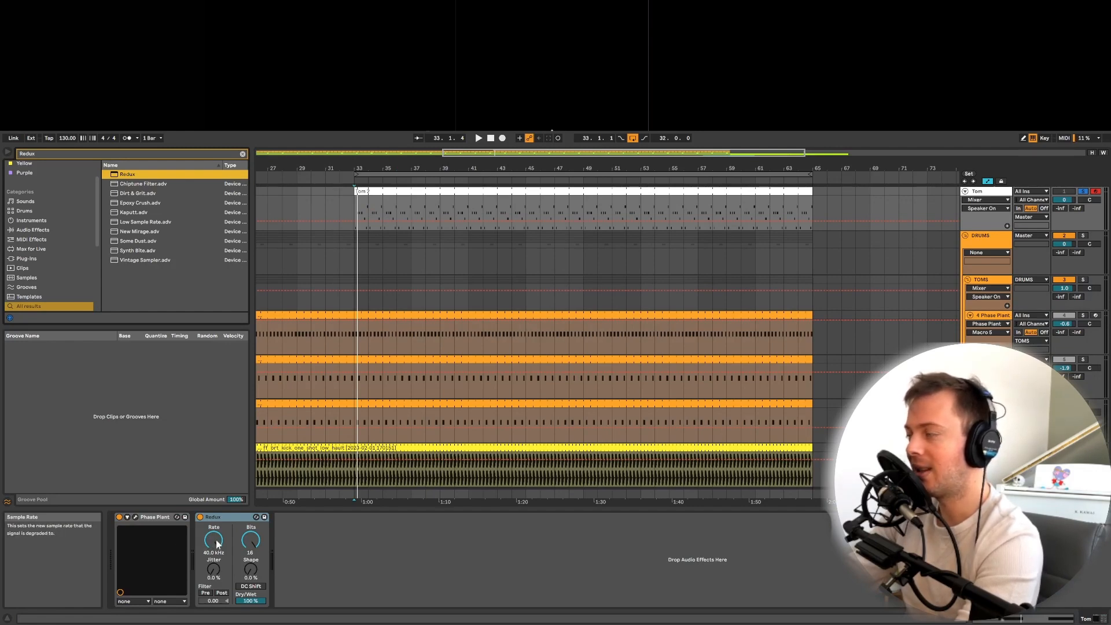
{"action": "mouse_move", "coordinate": [217, 543]}
{"action": "left_mouse_down"}
{"action": "mouse_move", "coordinate": [216, 567]}
{"action": "mouse_move", "coordinate": [217, 540]}
{"action": "left_mouse_up"}
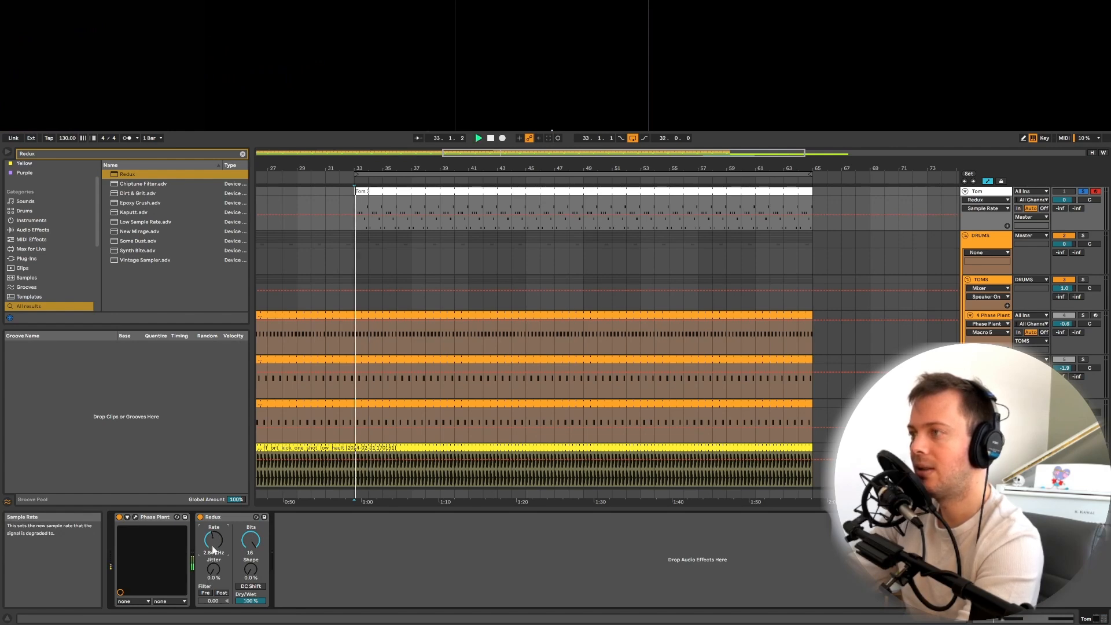
{"action": "left_click_drag", "start_coordinate": [214, 541], "coordinate": [214, 547]}
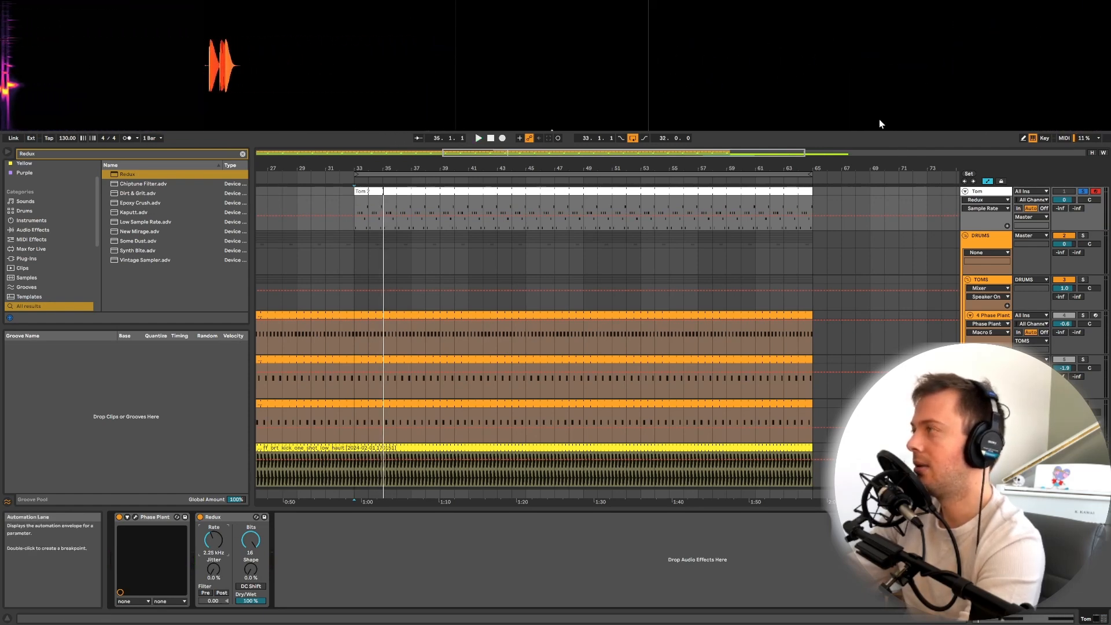
Step: Select the recorded tom clip, set Redux's sample rate to 3.78 kHz, and play back the result
{"action": "left_click", "coordinate": [609, 212]}
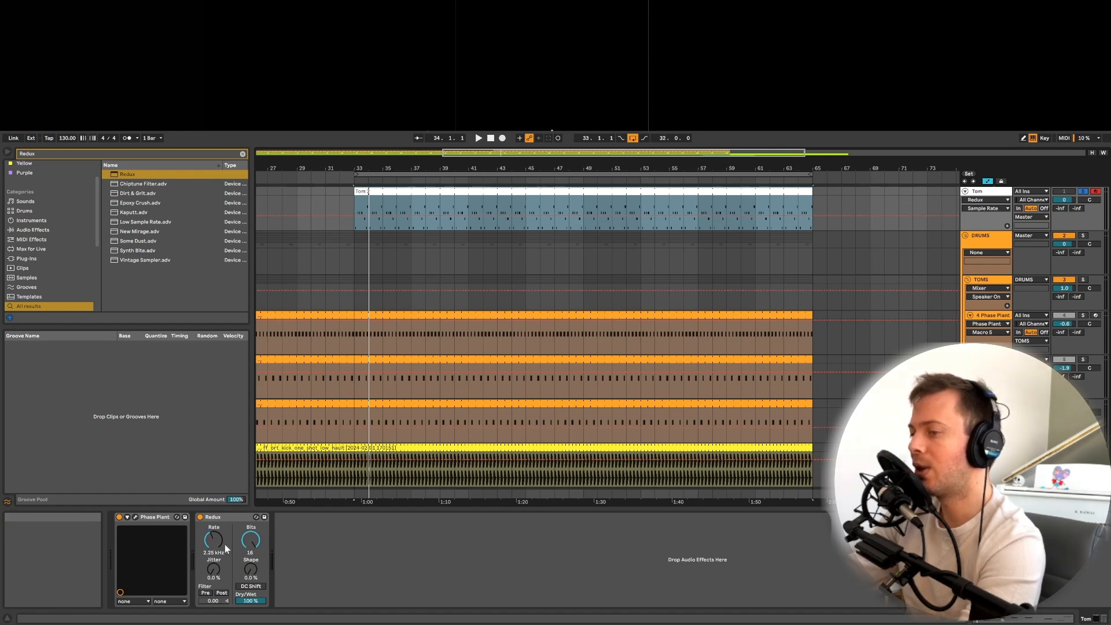
{"action": "left_click_drag", "start_coordinate": [216, 542], "coordinate": [217, 525]}
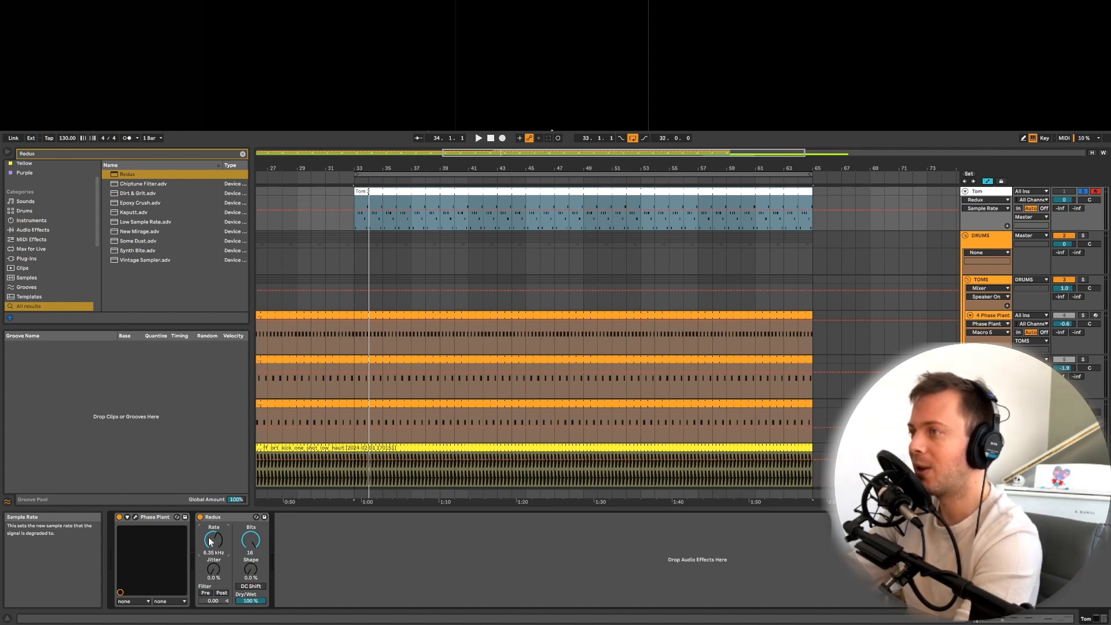
{"action": "mouse_move", "coordinate": [213, 541]}
{"action": "left_mouse_down"}
{"action": "mouse_move", "coordinate": [214, 565]}
{"action": "mouse_move", "coordinate": [213, 555]}
{"action": "left_mouse_up"}
{"action": "key", "text": "space"}
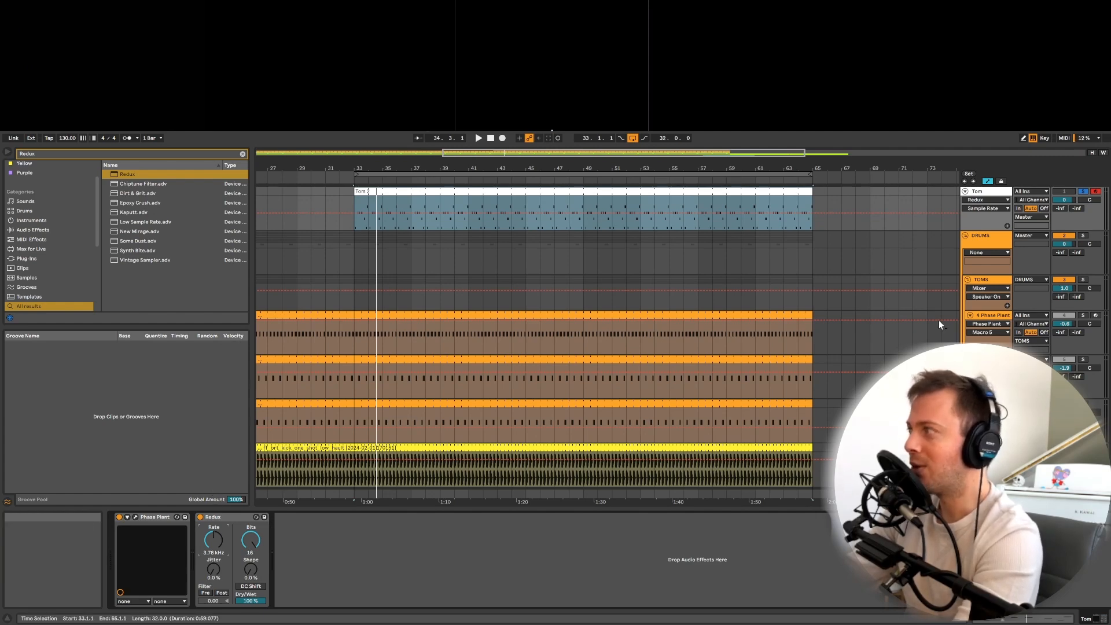
Step: Duplicate the Tom track twice
{"action": "left_click", "coordinate": [988, 197]}
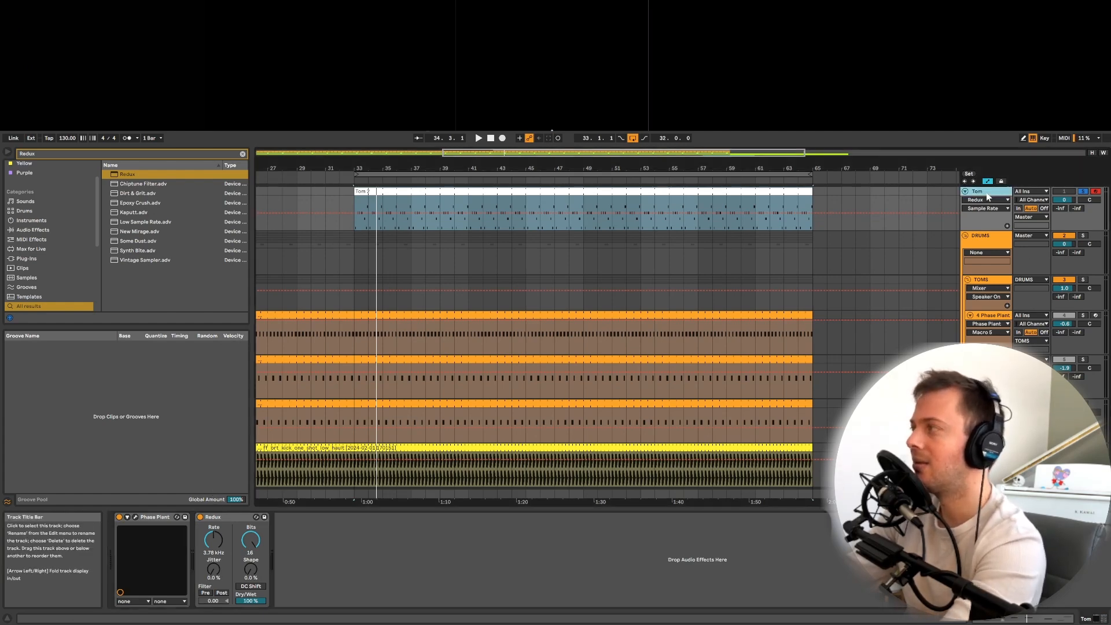
{"action": "key", "text": "ctrl+d"}
{"action": "key", "text": "ctrl+d"}
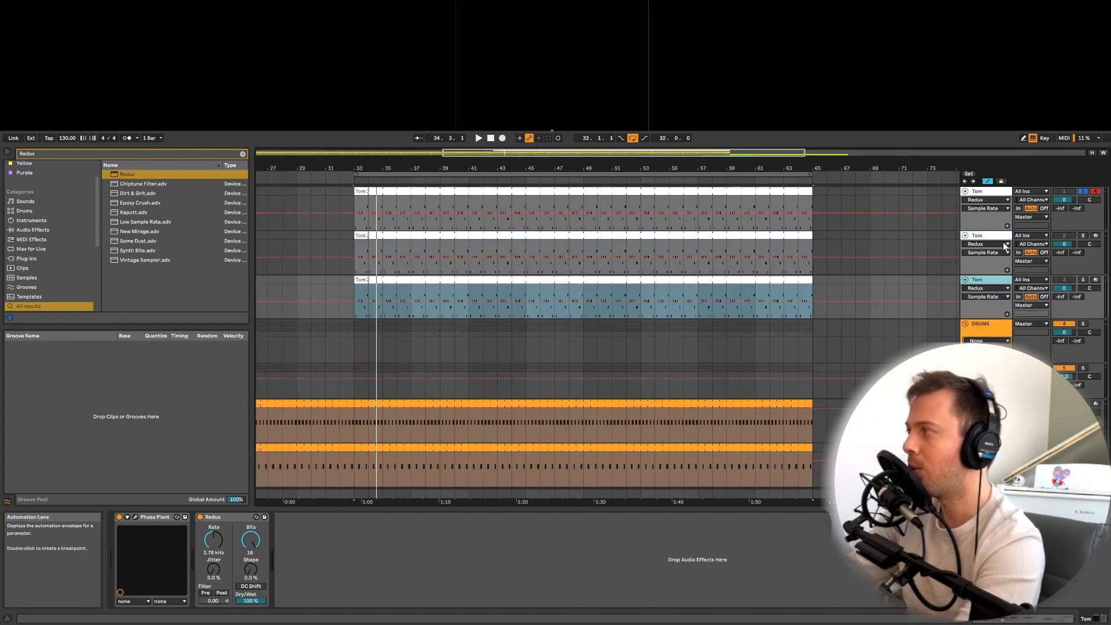
Step: Delete all three Tom tracks and select the 3-Phase Plant track in the TOMS group
{"action": "left_click", "coordinate": [973, 237]}
{"action": "left_click", "coordinate": [998, 282]}
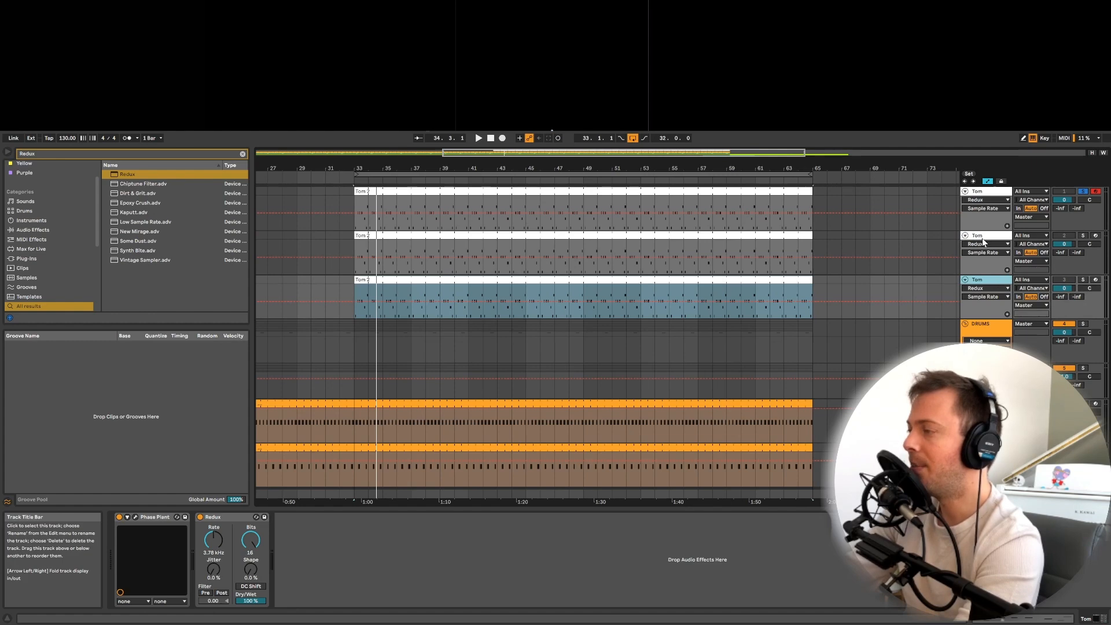
{"action": "left_click", "coordinate": [992, 194], "text": "shift"}
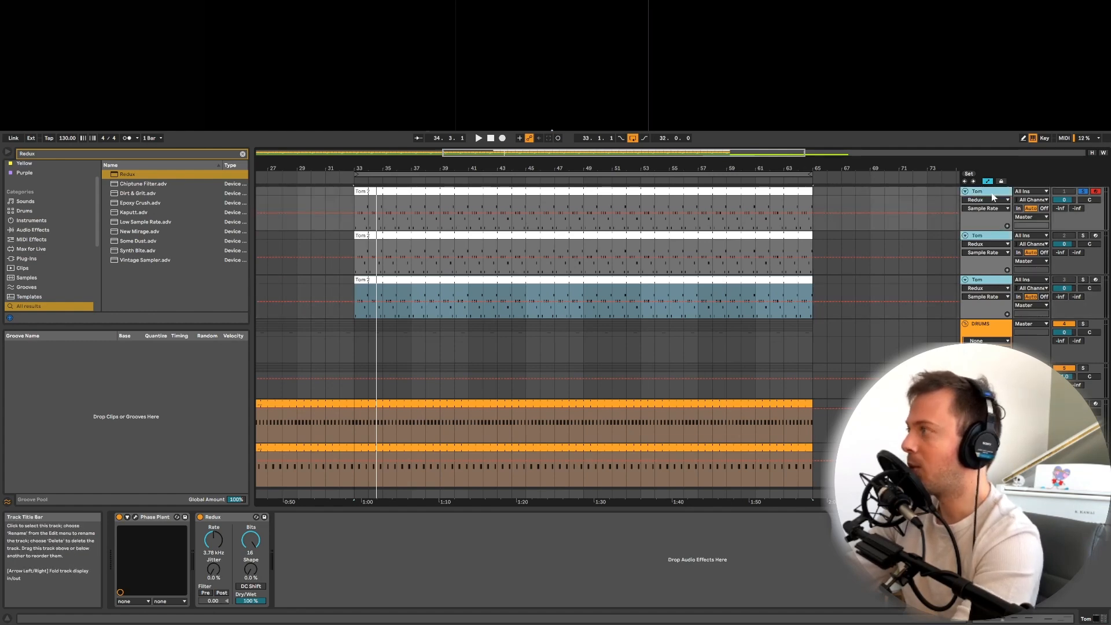
{"action": "key", "text": "Delete"}
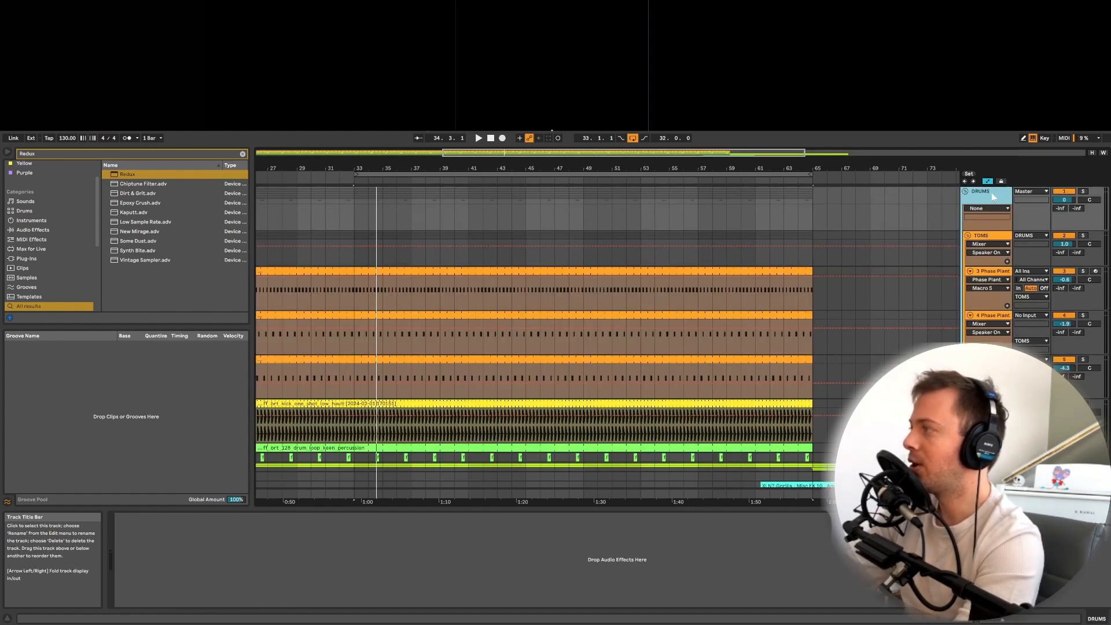
{"action": "left_click", "coordinate": [994, 272]}
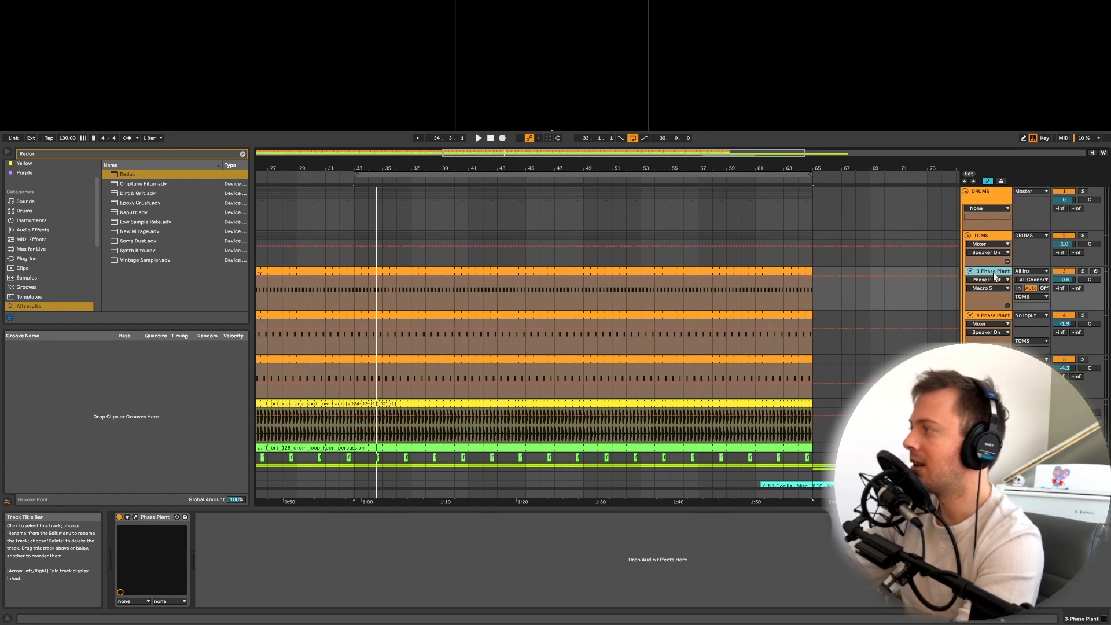
Step: Inspect the TR 808 Low Tom patch on the 3-Phase Plant track and the device chains of the other two tom tracks
{"action": "left_click", "coordinate": [135, 517]}
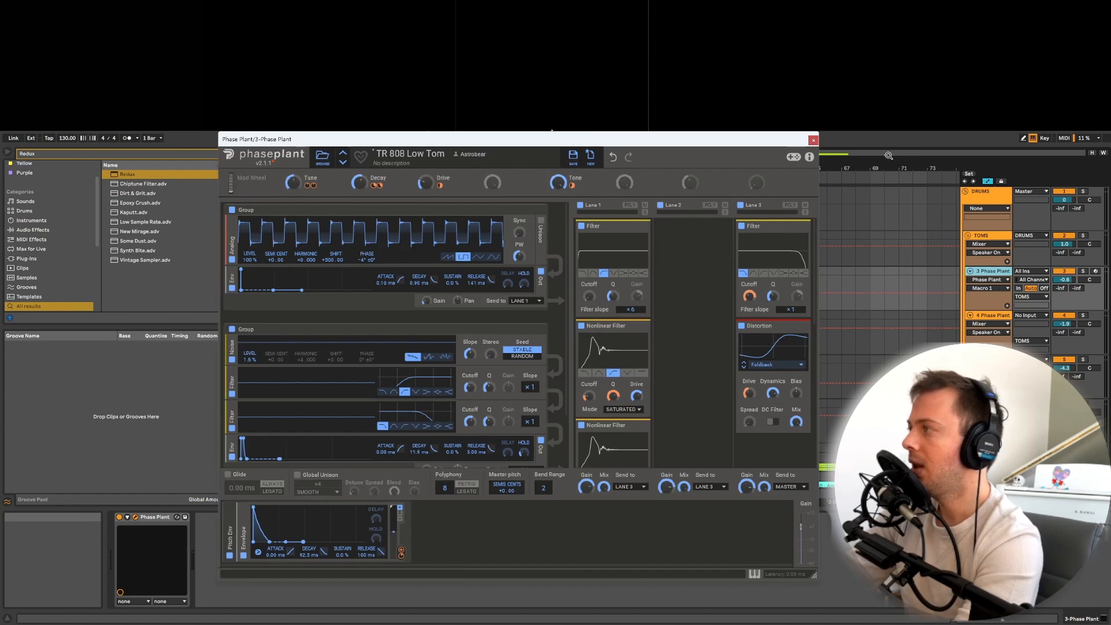
{"action": "left_click", "coordinate": [814, 140]}
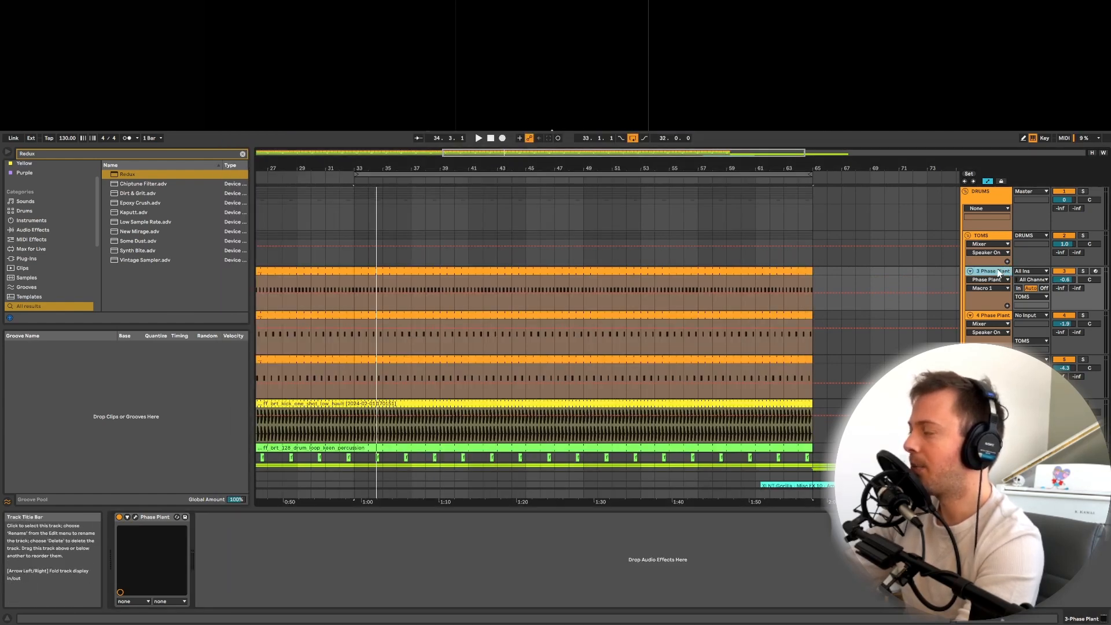
{"action": "left_click", "coordinate": [988, 317]}
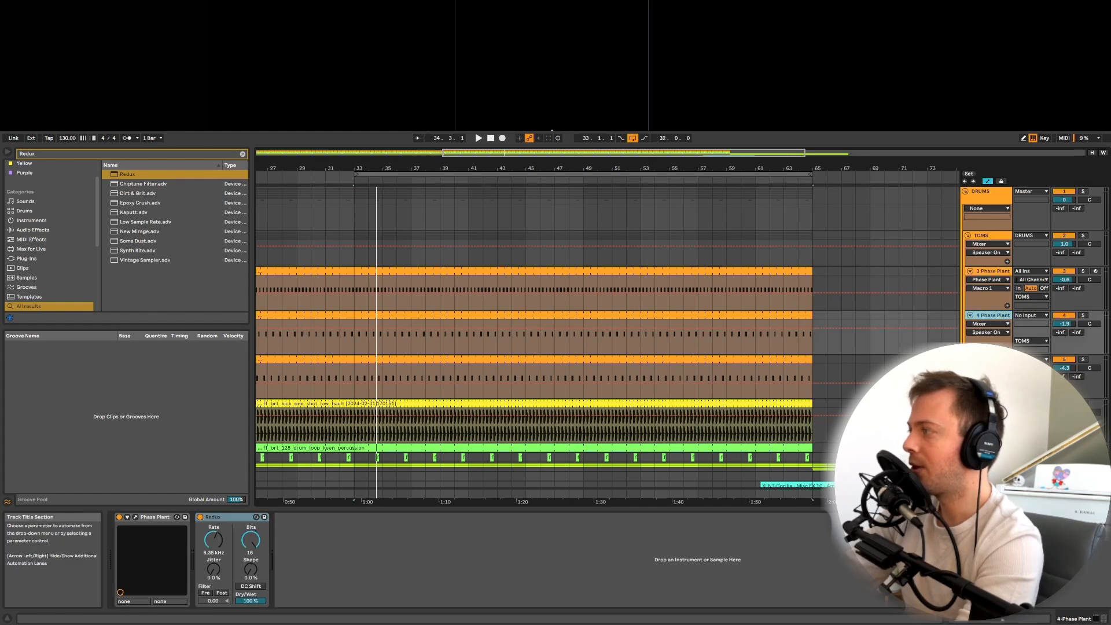
{"action": "left_click", "coordinate": [990, 360]}
{"action": "left_click", "coordinate": [997, 317]}
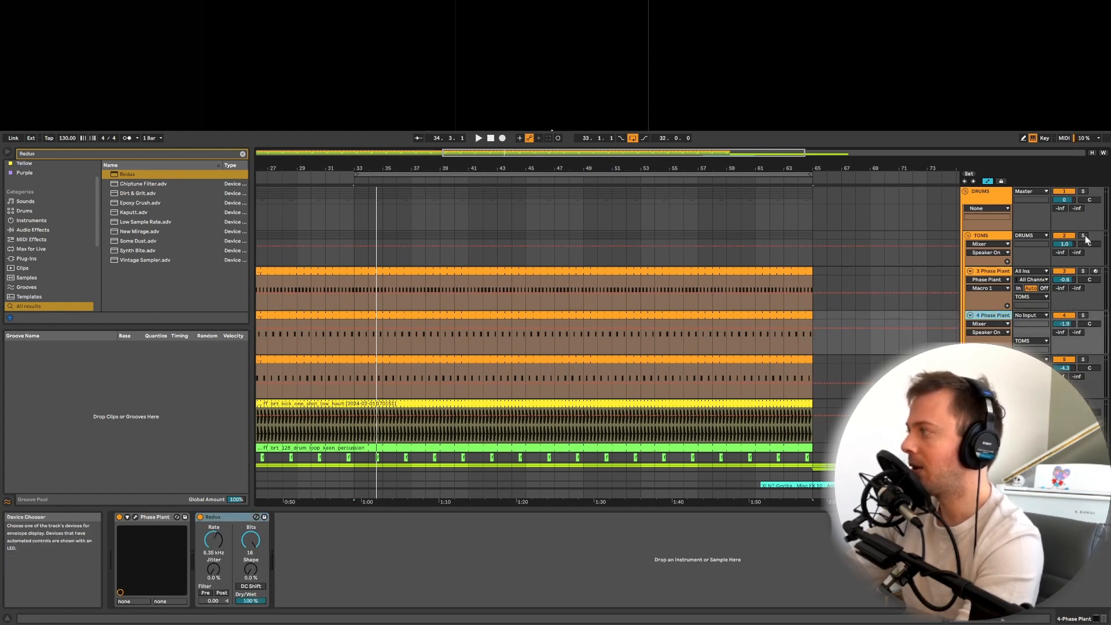
Step: Audition the TOMS group soloed and compare the Redux settings across its three Phase Plant tracks
{"action": "left_click", "coordinate": [1084, 237]}
{"action": "key", "text": "space"}
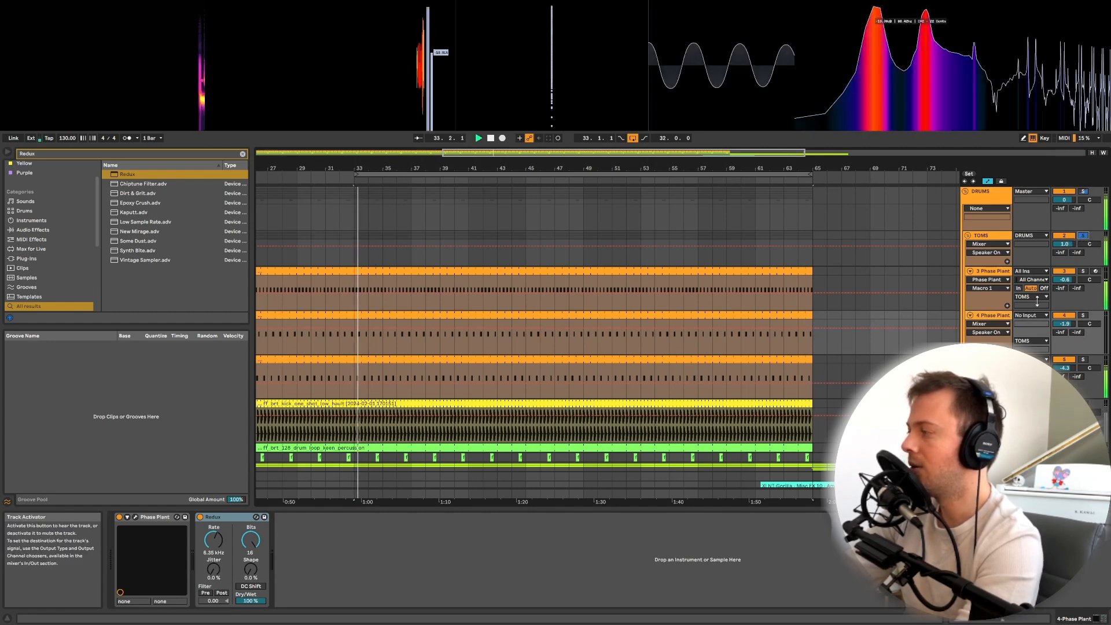
{"action": "left_click", "coordinate": [994, 360]}
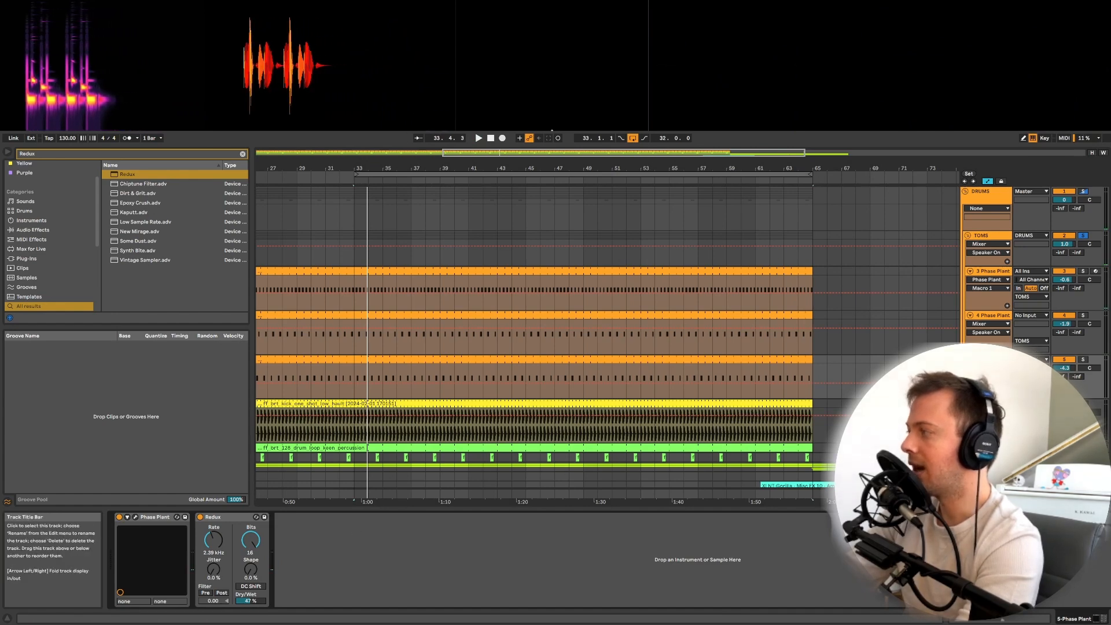
{"action": "left_click", "coordinate": [995, 309]}
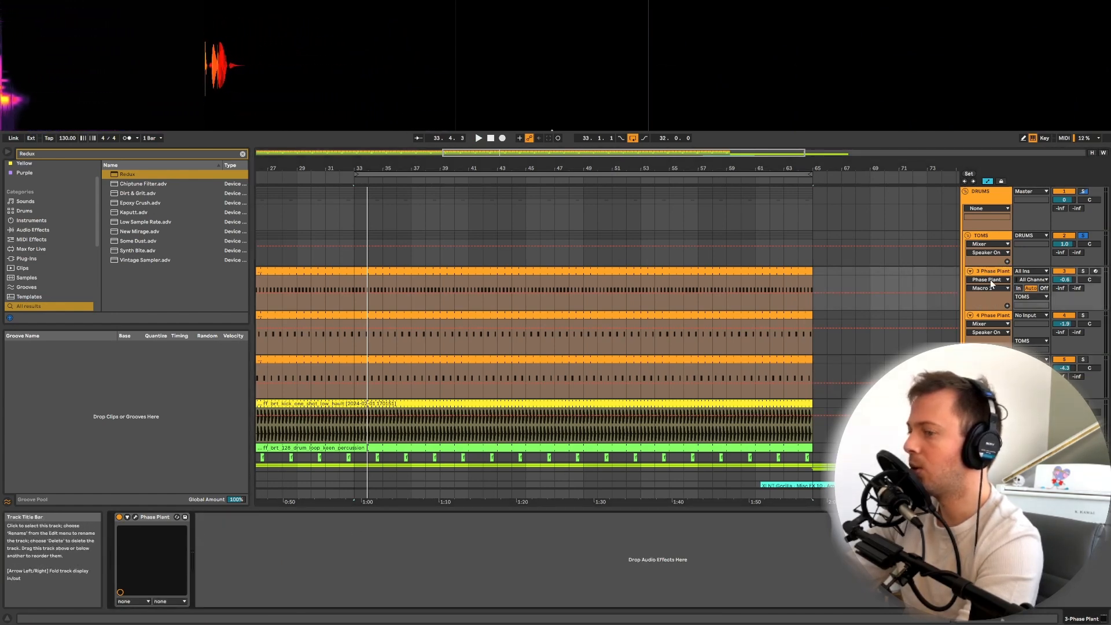
{"action": "left_click", "coordinate": [985, 317]}
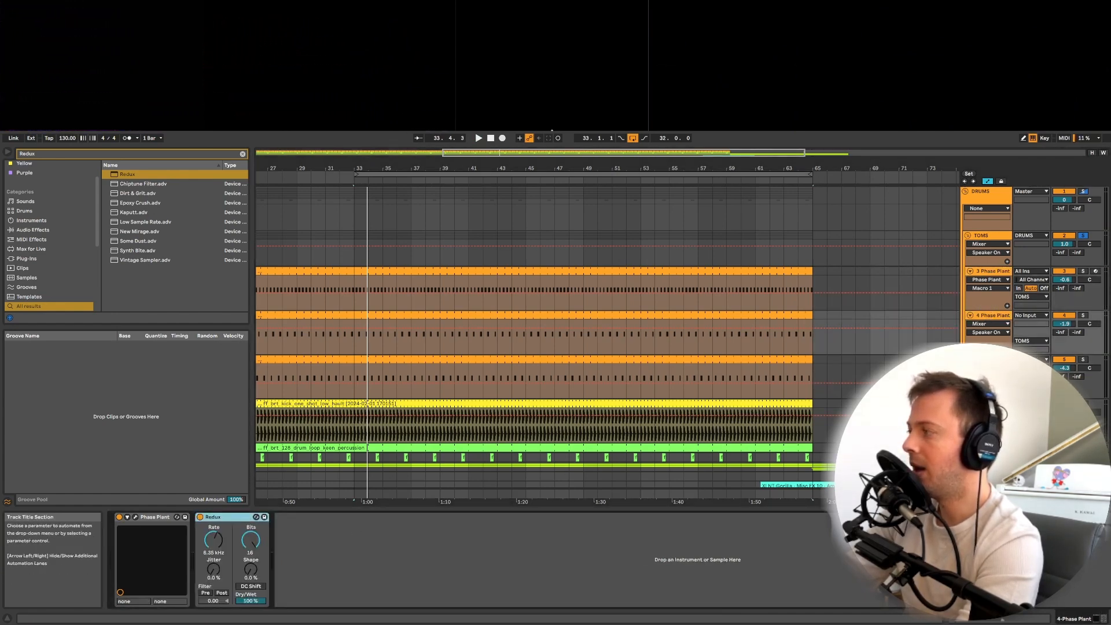
{"action": "left_click", "coordinate": [991, 360]}
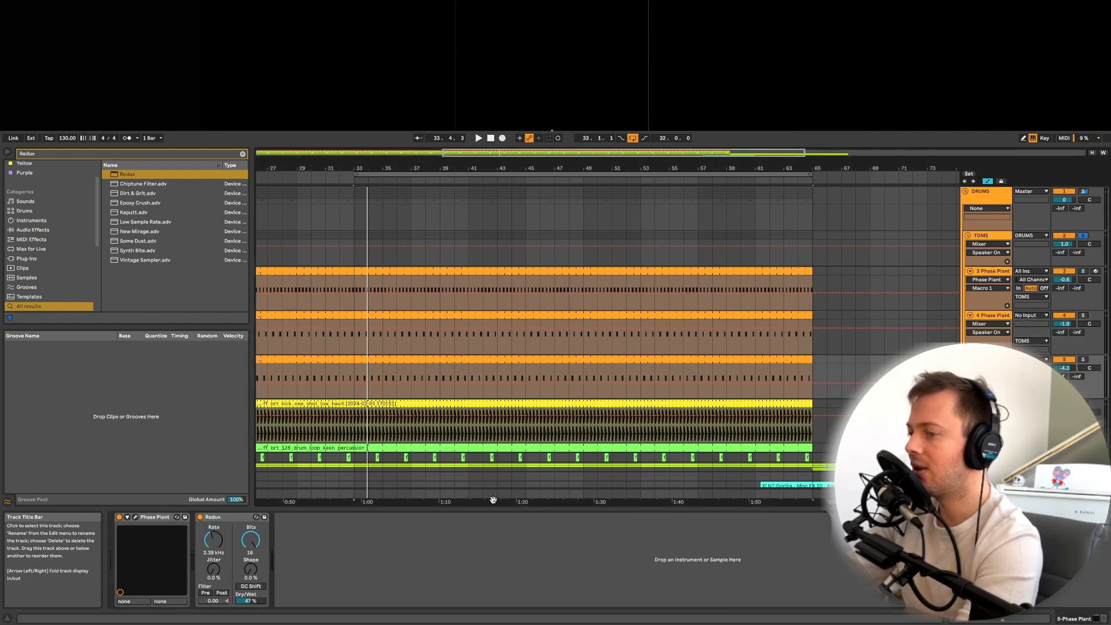
Step: Set Redux's sample rate on the 5-Phase Plant track to 1.57 kHz while auditioning it with the whole DRUMS group
{"action": "key", "text": "space"}
{"action": "left_click_drag", "start_coordinate": [216, 539], "coordinate": [216, 549]}
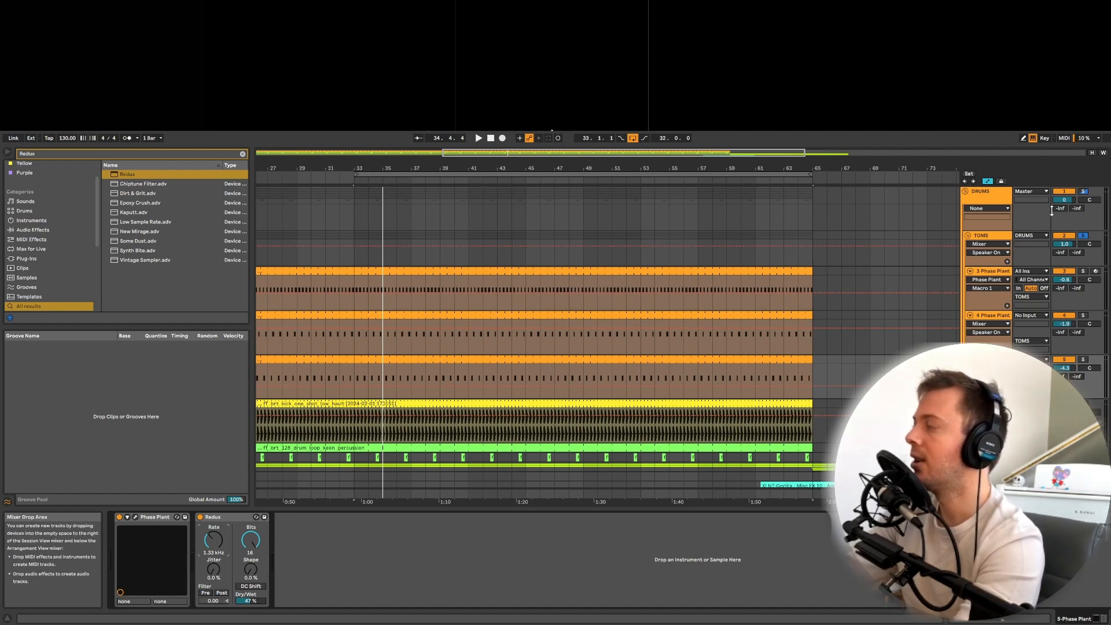
{"action": "left_click", "coordinate": [1084, 192]}
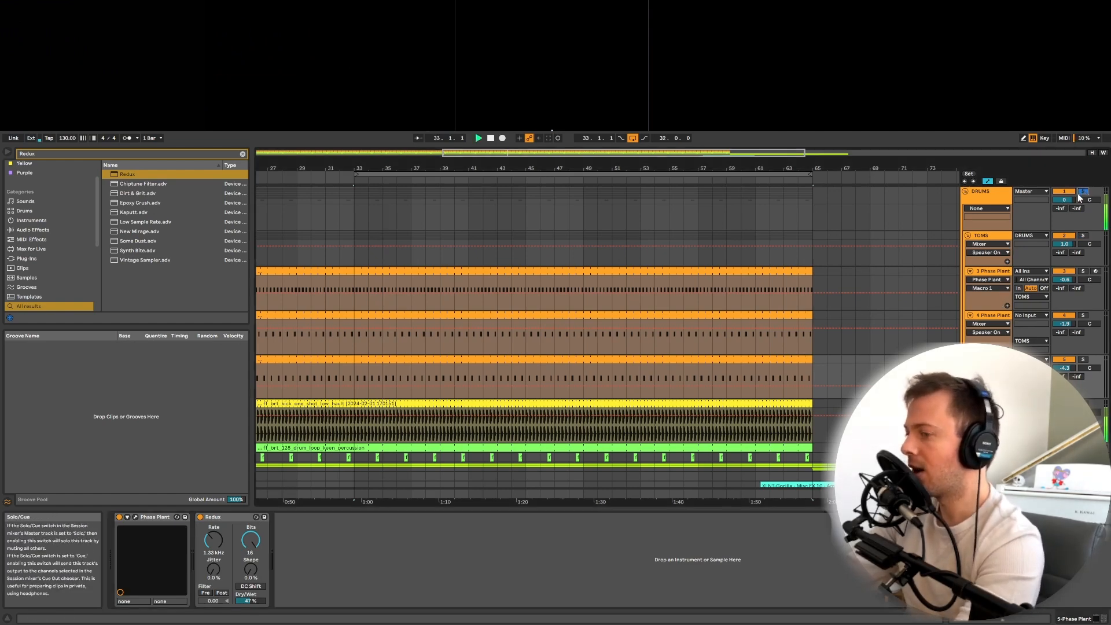
{"action": "key", "text": "space"}
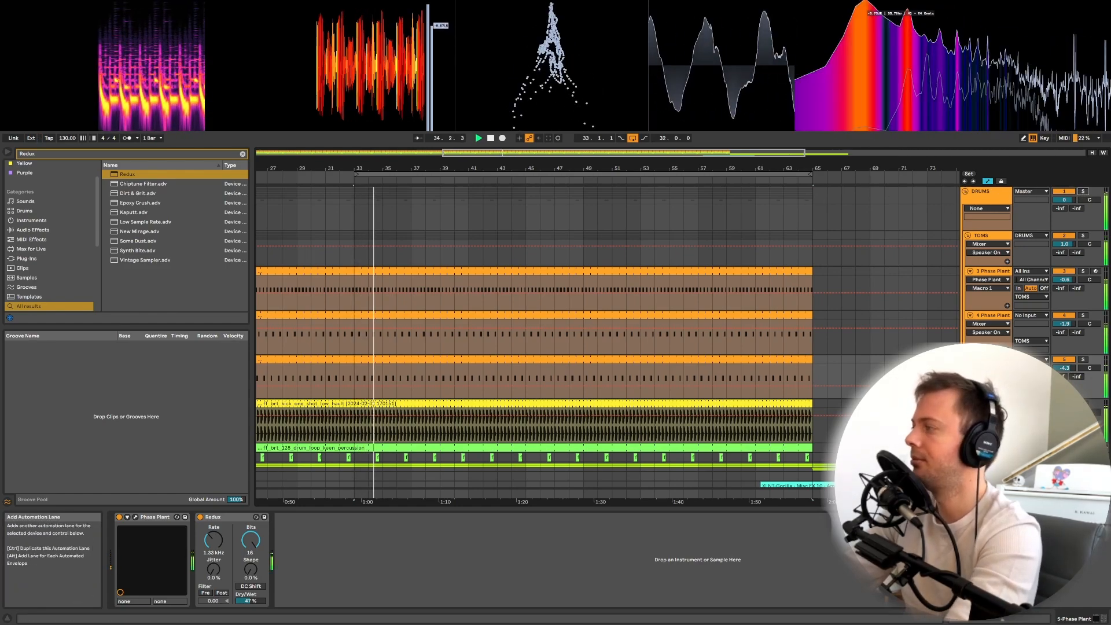
{"action": "mouse_move", "coordinate": [218, 545]}
{"action": "left_mouse_down"}
{"action": "mouse_move", "coordinate": [218, 565]}
{"action": "mouse_move", "coordinate": [218, 542]}
{"action": "left_mouse_up"}
Step: Add the Longest Ping Pong delay preset after Redux, with a delay time of 3 sixteenths and Dry/Wet at 4.8%
{"action": "left_click", "coordinate": [88, 150]}
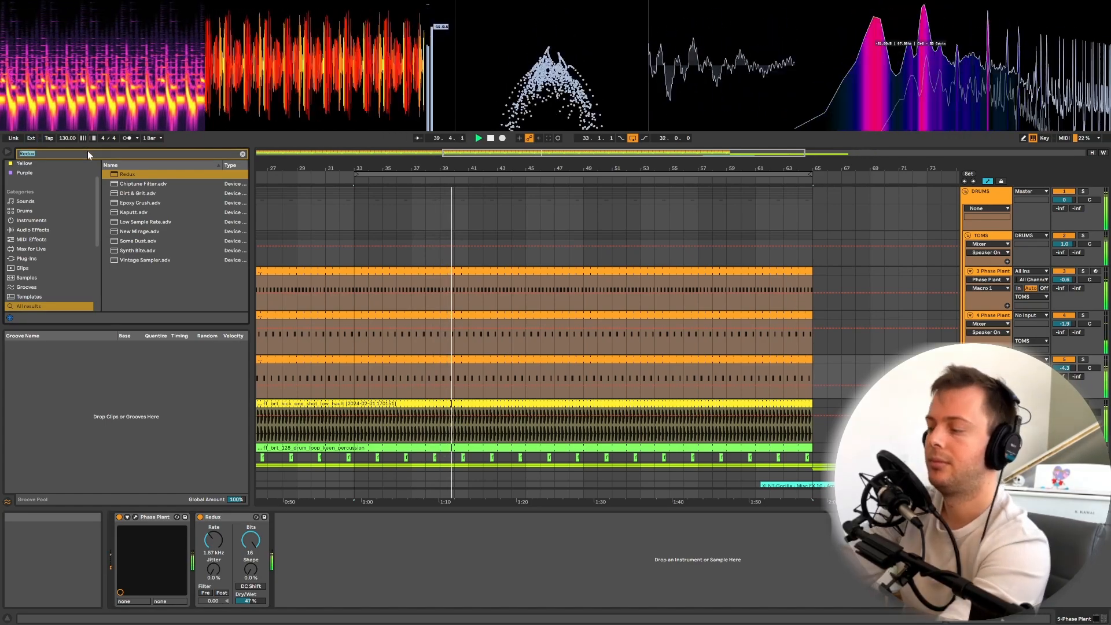
{"action": "type", "text": "ping pong"}
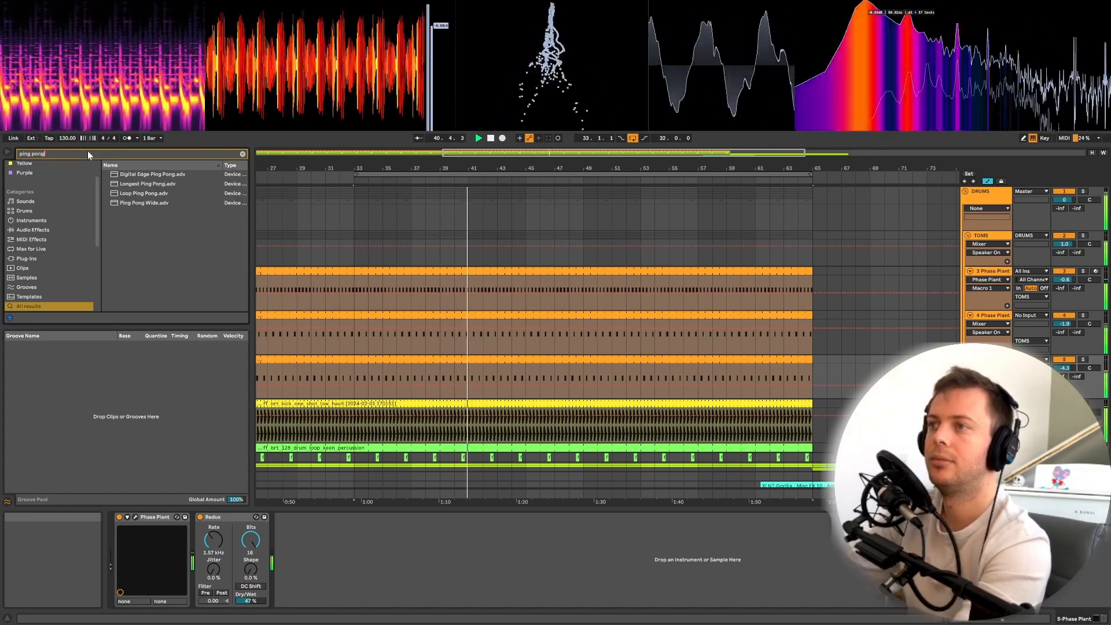
{"action": "left_click", "coordinate": [145, 184]}
{"action": "left_click_drag", "start_coordinate": [346, 554], "coordinate": [342, 551]}
{"action": "left_click_drag", "start_coordinate": [446, 595], "coordinate": [446, 622]}
{"action": "left_click", "coordinate": [283, 551]}
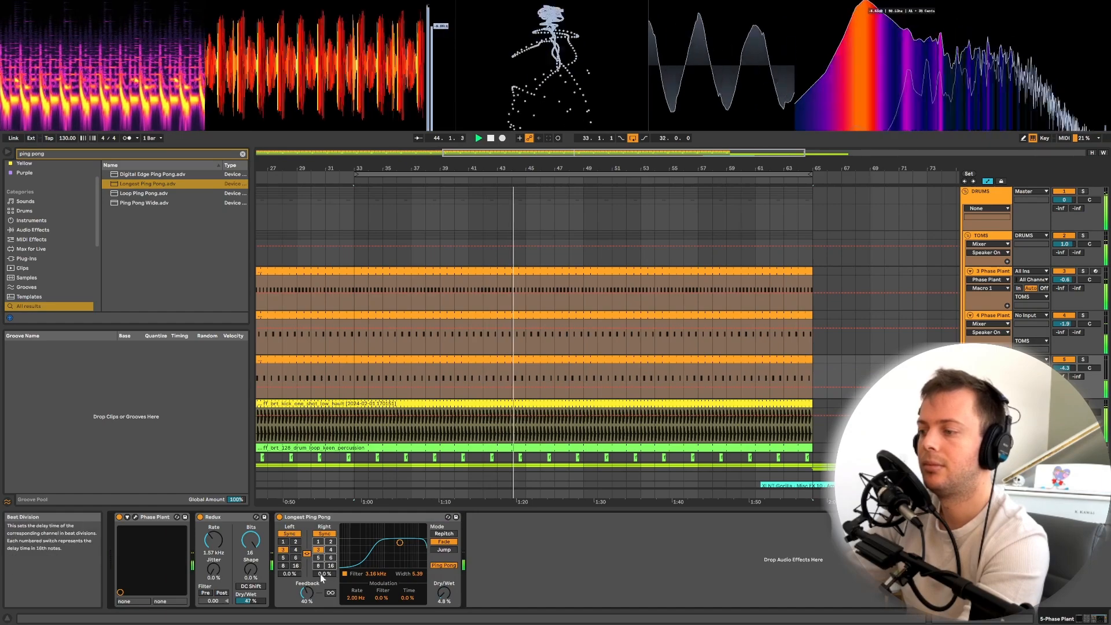
Step: Try the delay with 34% feedback and 23% Dry/Wet, and Redux's sample rate at 3.78 kHz
{"action": "left_click_drag", "start_coordinate": [307, 594], "coordinate": [307, 599]}
{"action": "left_click_drag", "start_coordinate": [444, 594], "coordinate": [444, 555]}
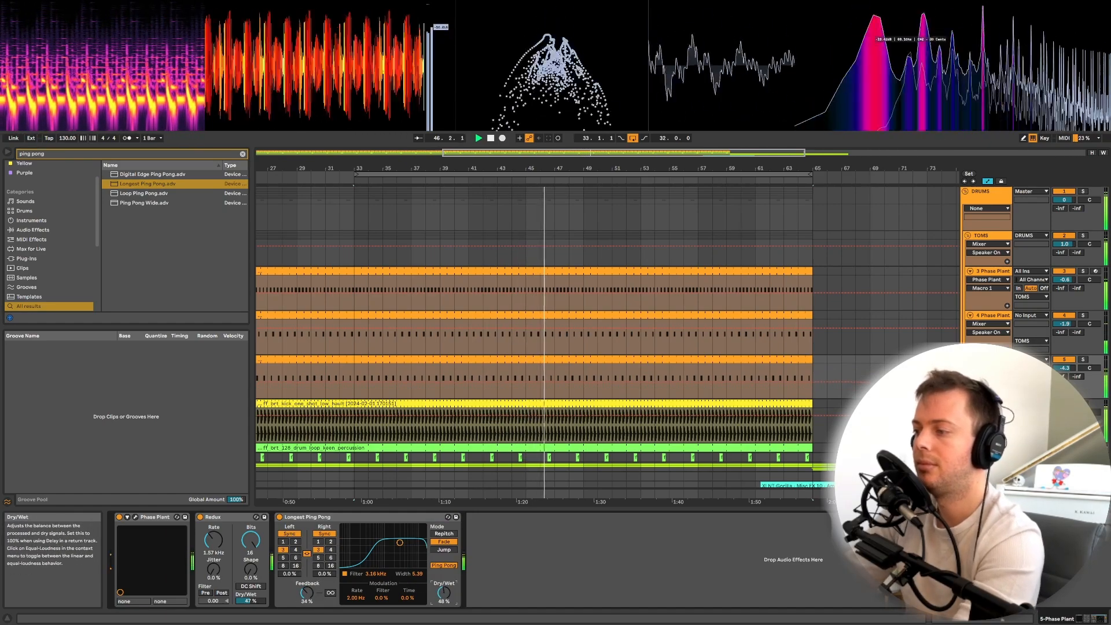
{"action": "left_click", "coordinate": [213, 541]}
{"action": "left_click_drag", "start_coordinate": [213, 541], "coordinate": [213, 531]}
{"action": "left_click_drag", "start_coordinate": [444, 593], "coordinate": [444, 615]}
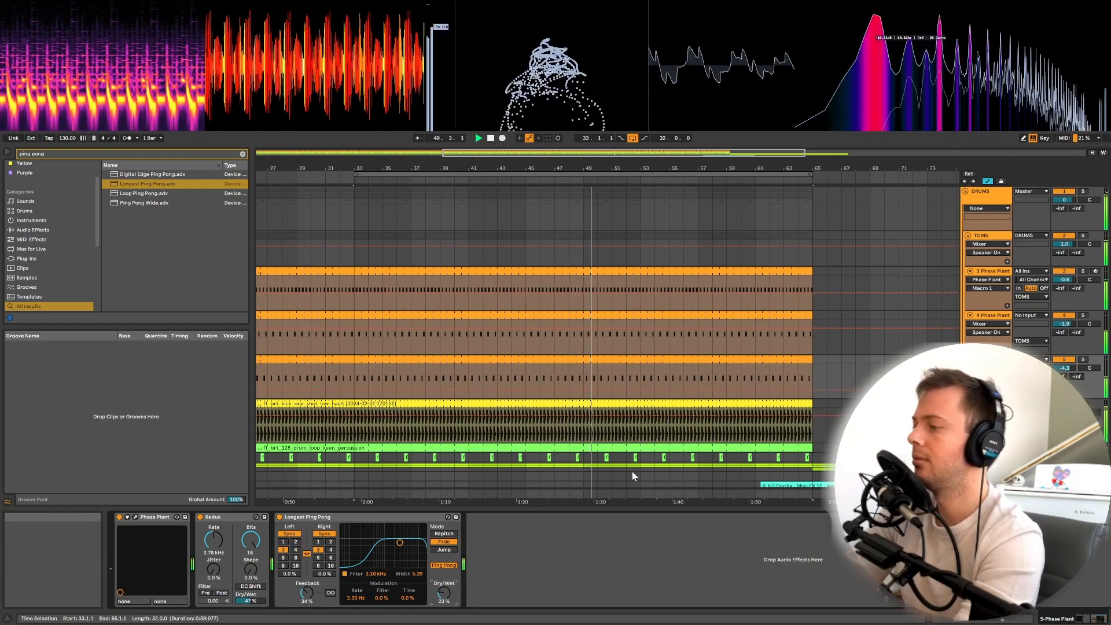
Step: Set the delay's Dry/Wet to 43% and feedback to 46%, and lower Redux's sample rate to 1.12 kHz
{"action": "mouse_move", "coordinate": [213, 542]}
{"action": "left_mouse_down"}
{"action": "mouse_move", "coordinate": [213, 562]}
{"action": "mouse_move", "coordinate": [218, 532]}
{"action": "left_mouse_up"}
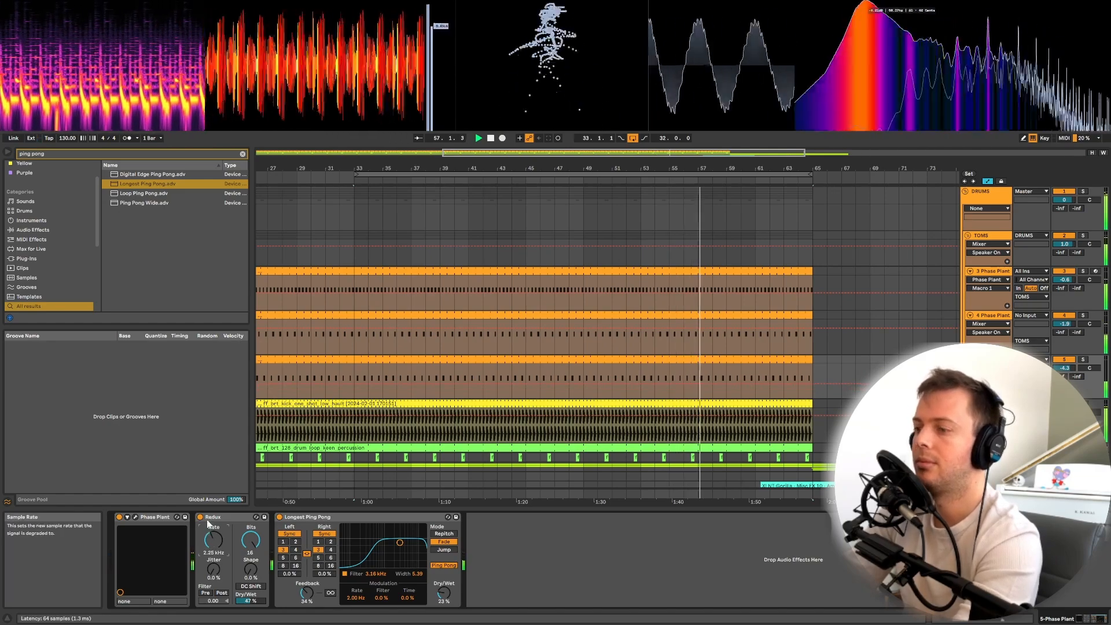
{"action": "left_click_drag", "start_coordinate": [449, 599], "coordinate": [448, 587]}
{"action": "left_click_drag", "start_coordinate": [305, 597], "coordinate": [305, 588]}
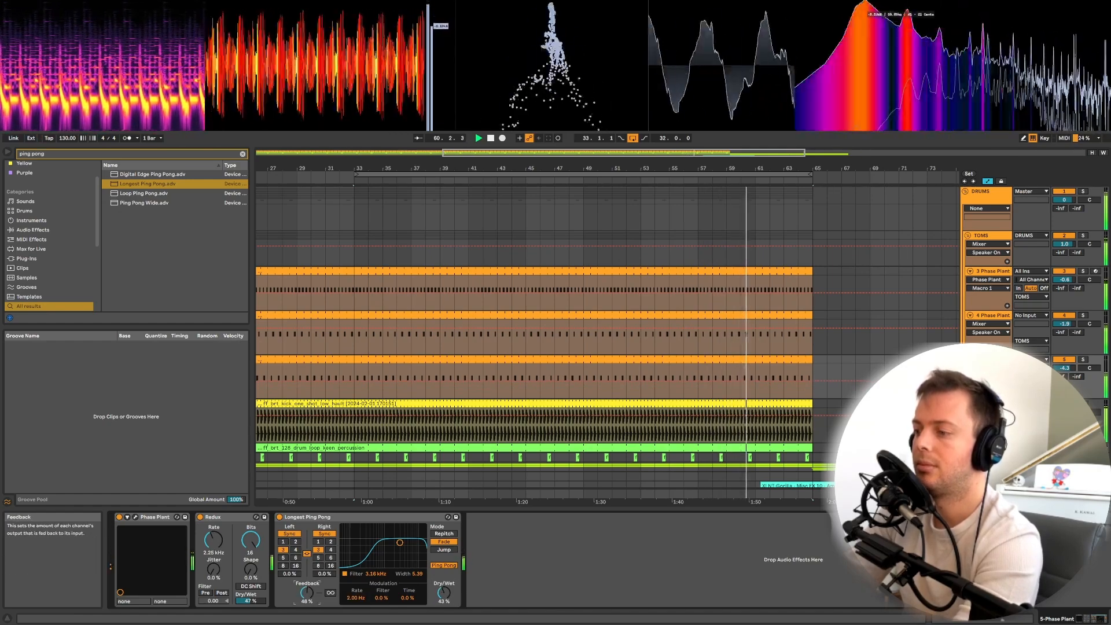
{"action": "left_click_drag", "start_coordinate": [213, 540], "coordinate": [213, 549]}
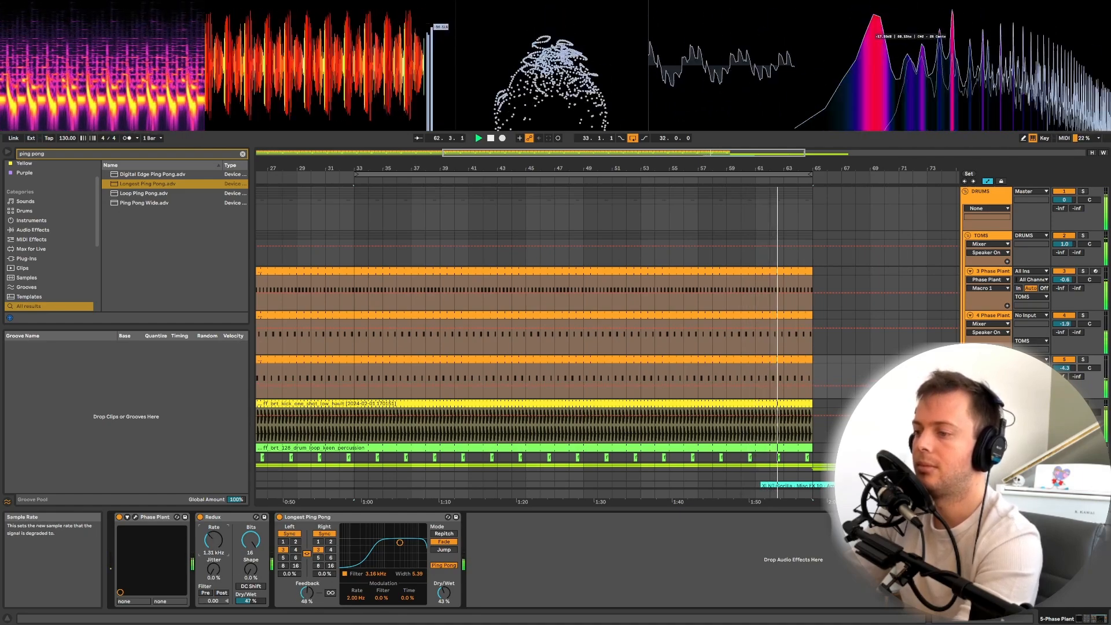
{"action": "left_click_drag", "start_coordinate": [214, 541], "coordinate": [214, 545]}
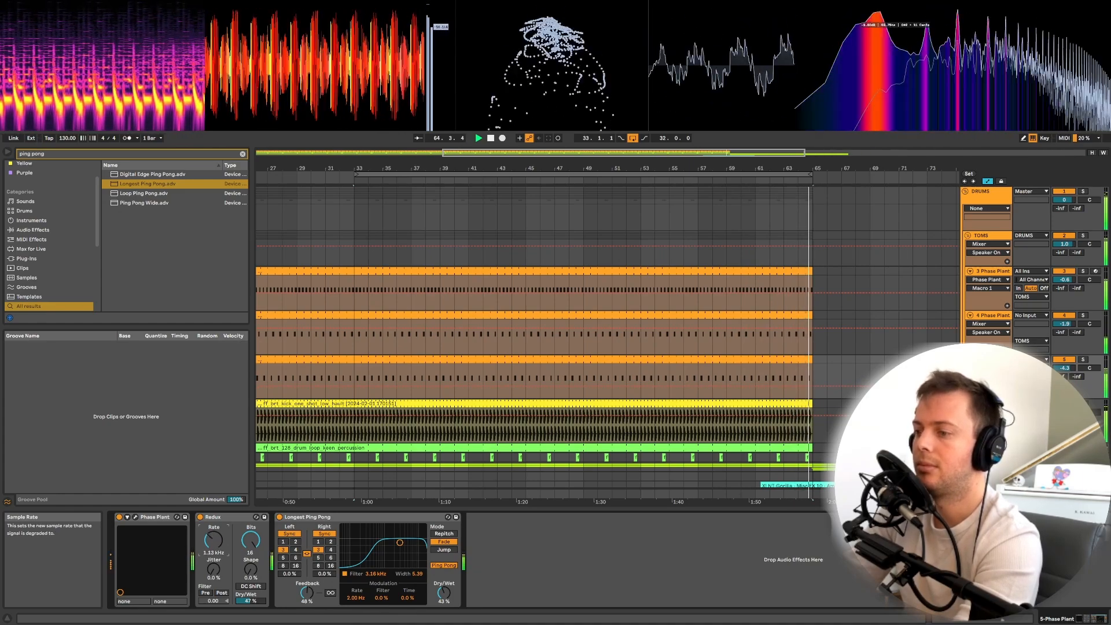